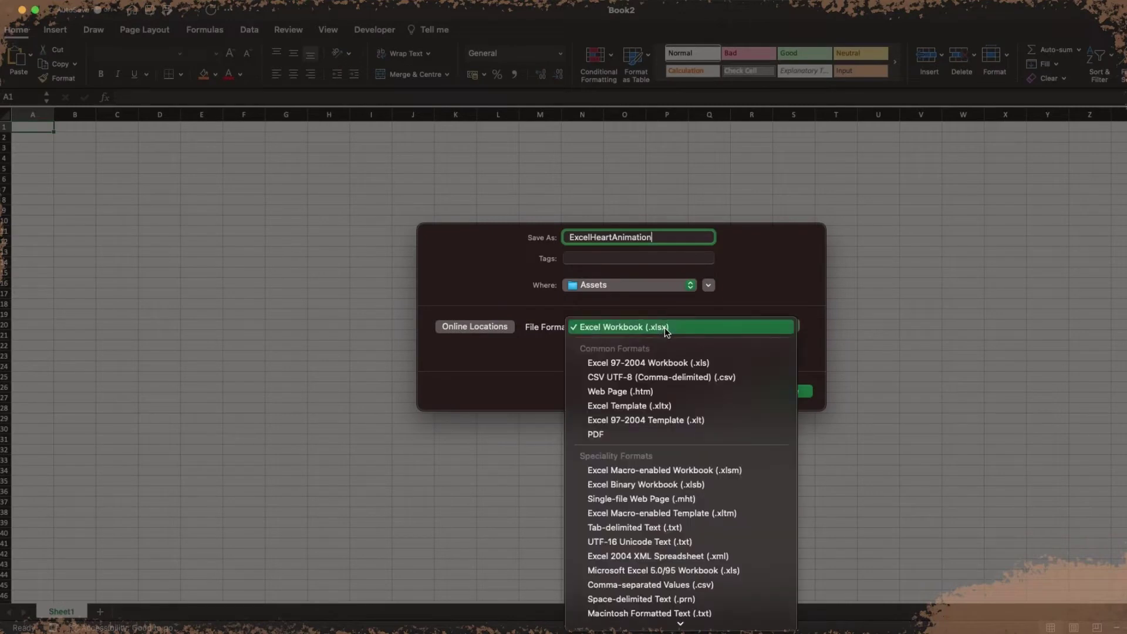
# Save the workbook as ExcelHeartAnimation in the Assets folder in Excel Macro-enabled Workbook (.xlsm) format.
pyautogui.click(733, 470)
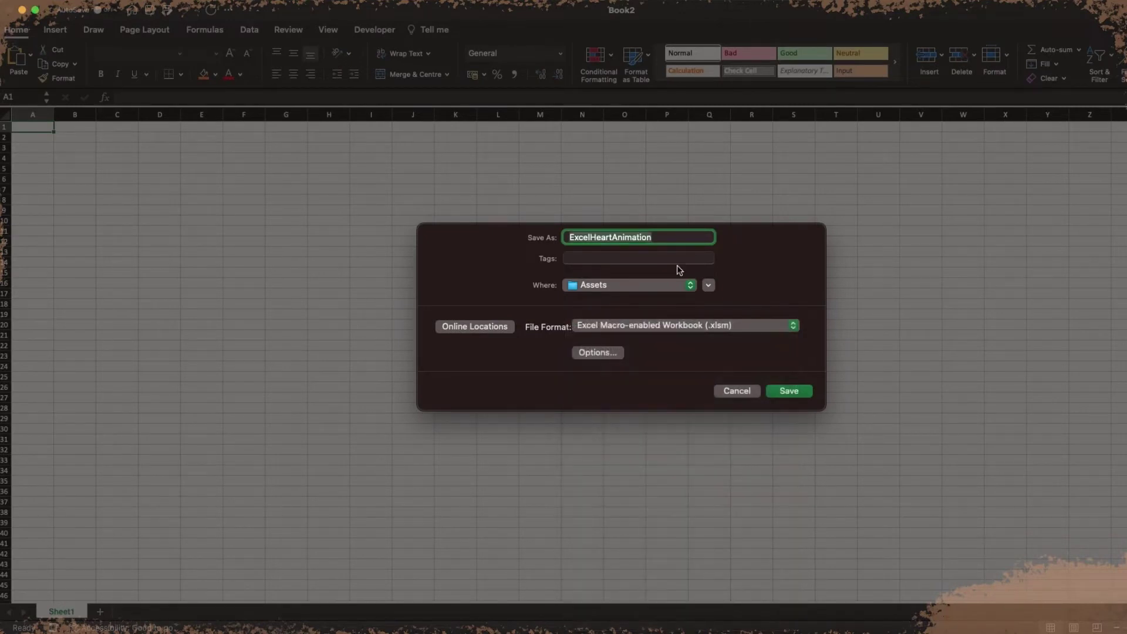
pyautogui.click(798, 392)
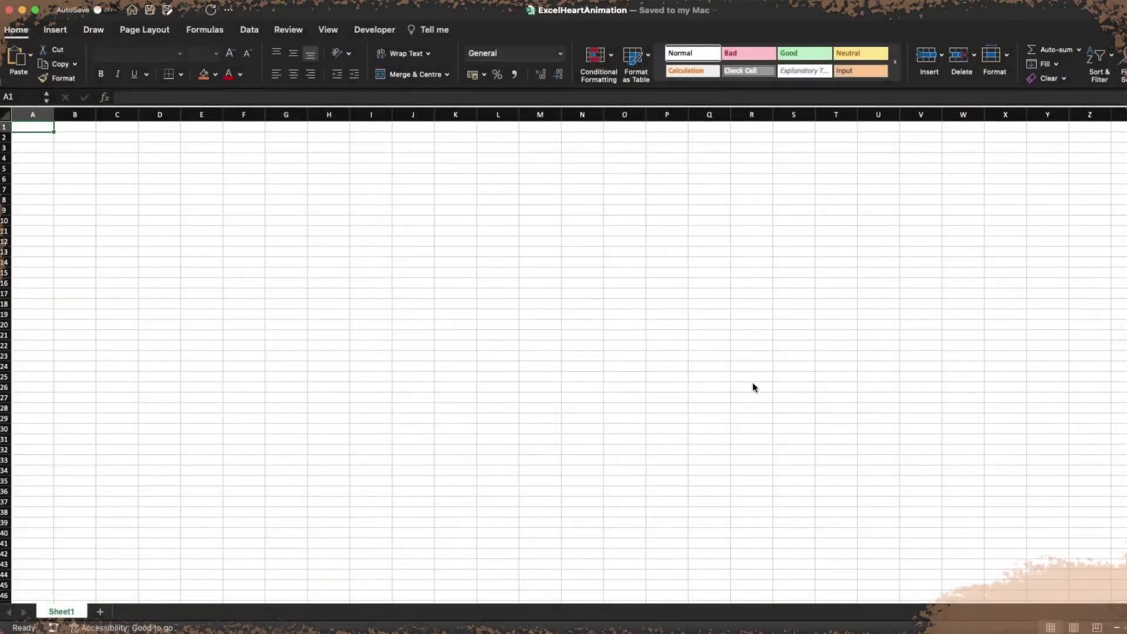
# Resize columns A through Z and all rows into small square cells, and fill the whole sheet white.
pyautogui.moveTo(34, 114); pyautogui.dragTo(1103, 157)
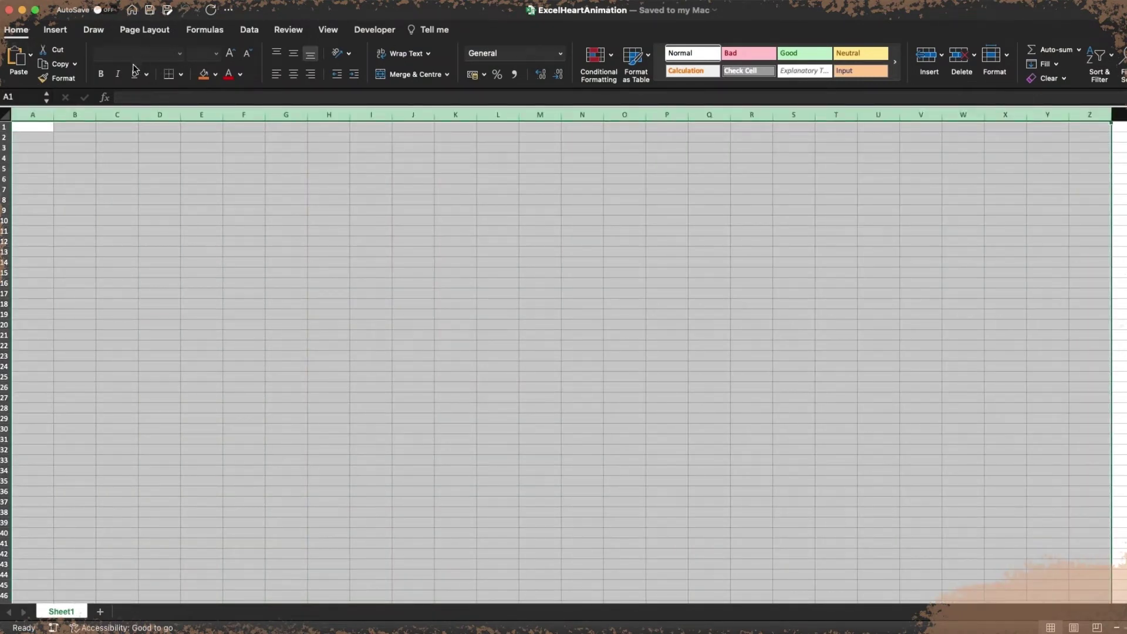
pyautogui.moveTo(53, 114); pyautogui.dragTo(6, 533)
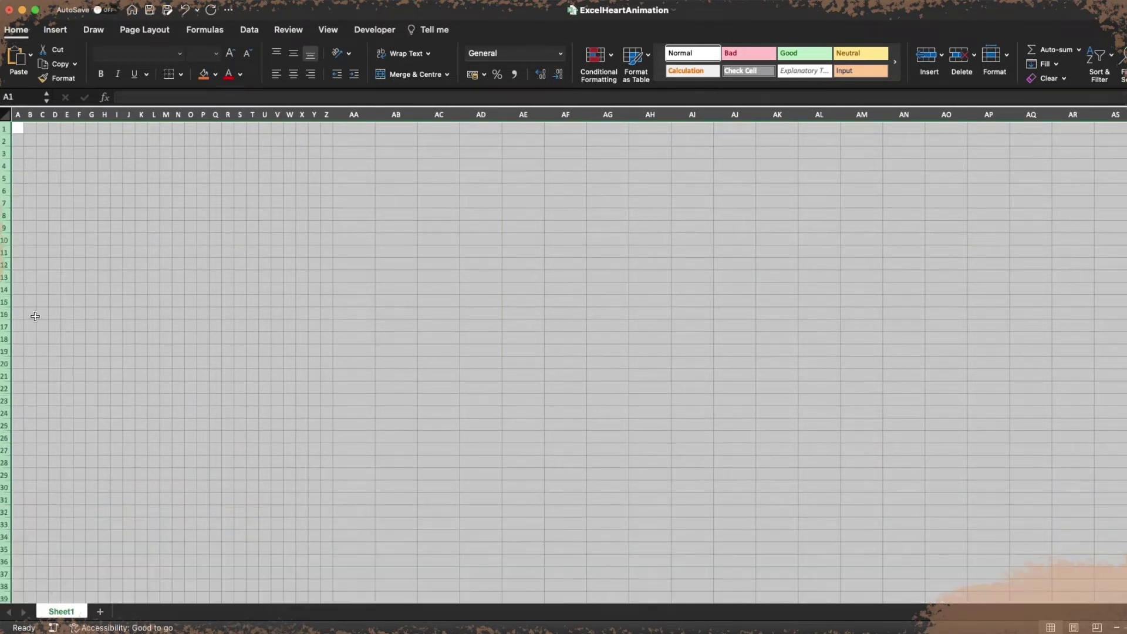
pyautogui.click(6, 115)
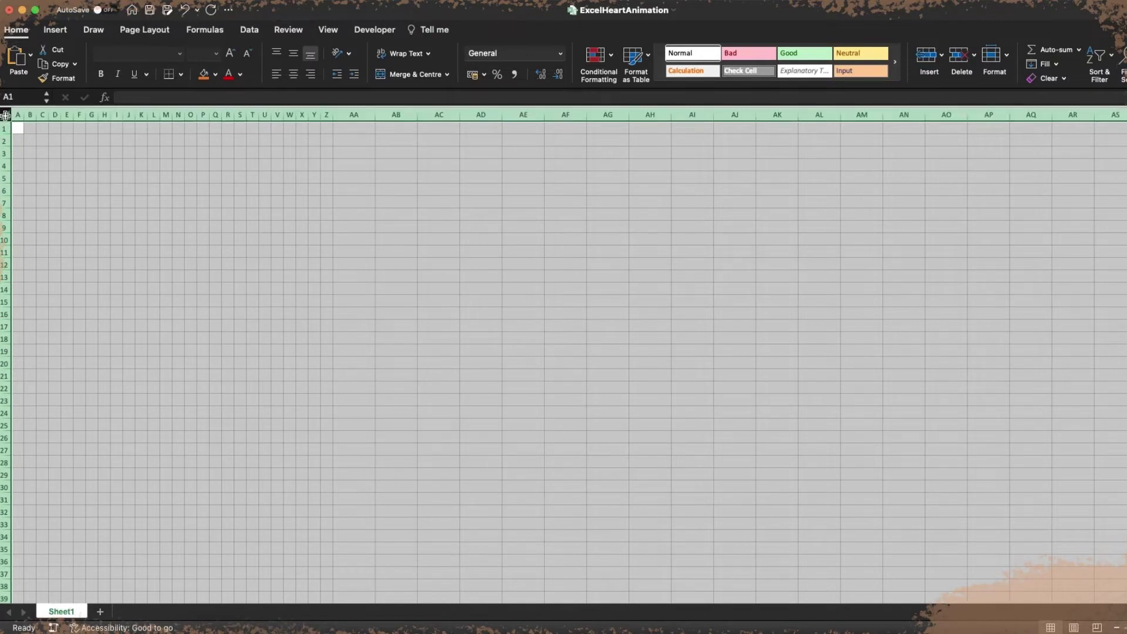
pyautogui.click(215, 75)
pyautogui.click(212, 139)
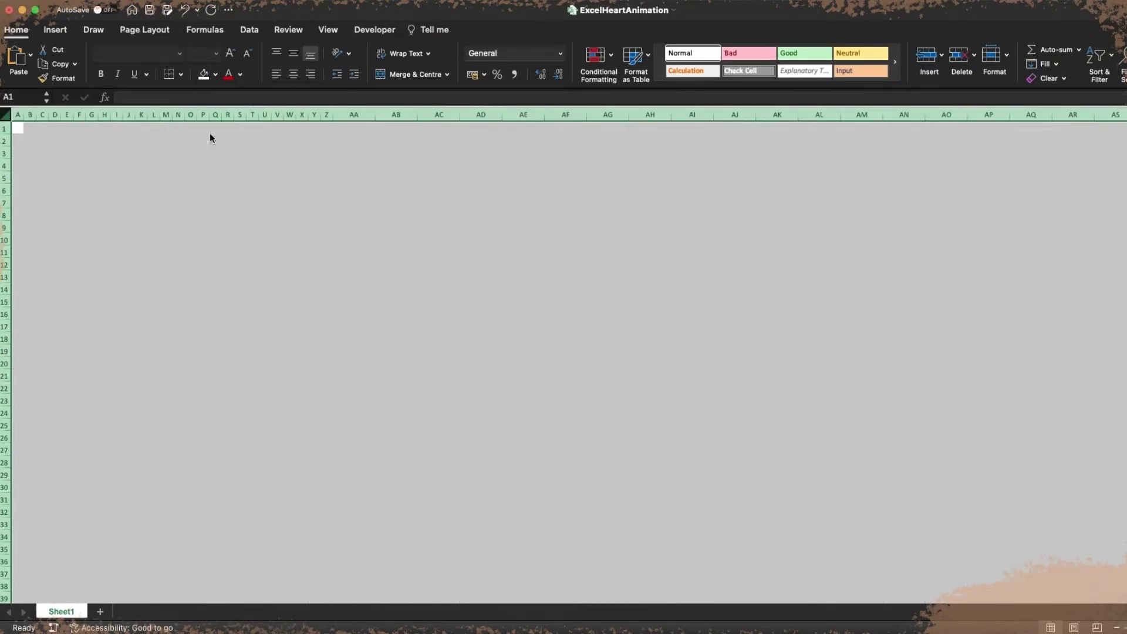
# Draw a symmetrical pixel-heart outline spanning H10:P18, with its notch at L11 and tip at L18, by filling the cells black.
pyautogui.click(129, 200)
pyautogui.moveTo(129, 240); pyautogui.dragTo(202, 287)
pyautogui.keyDown('super'); pyautogui.click(155, 248); pyautogui.keyUp('super')
pyautogui.keyDown('super'); pyautogui.click(191, 251); pyautogui.keyUp('super')
pyautogui.keyDown('super'); pyautogui.click(202, 265); pyautogui.keyUp('super')
pyautogui.keyDown('super'); pyautogui.click(190, 300); pyautogui.keyUp('super')
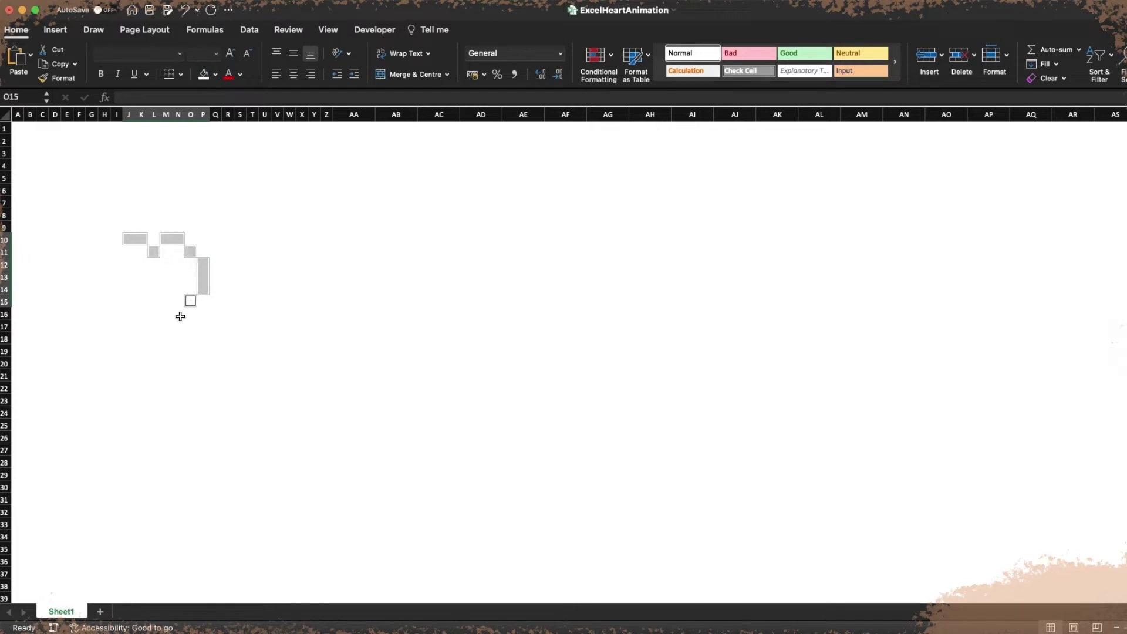
pyautogui.keyDown('super'); pyautogui.click(178, 314); pyautogui.keyUp('super')
pyautogui.keyDown('super'); pyautogui.click(166, 325); pyautogui.keyUp('super')
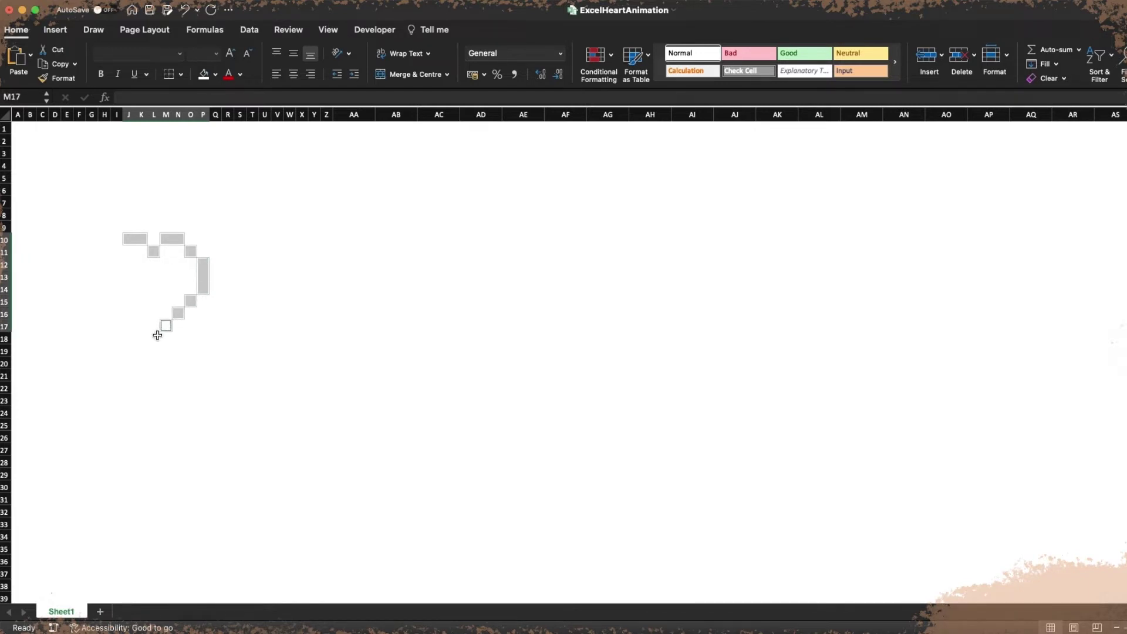
pyautogui.keyDown('super'); pyautogui.click(154, 337); pyautogui.keyUp('super')
pyautogui.keyDown('super'); pyautogui.click(140, 325); pyautogui.keyUp('super')
pyautogui.keyDown('super'); pyautogui.click(129, 315); pyautogui.keyUp('super')
pyautogui.keyDown('super'); pyautogui.click(117, 301); pyautogui.keyUp('super')
pyautogui.moveTo(104, 288); pyautogui.dragTo(103, 264)
pyautogui.keyDown('super'); pyautogui.click(114, 253); pyautogui.keyUp('super')
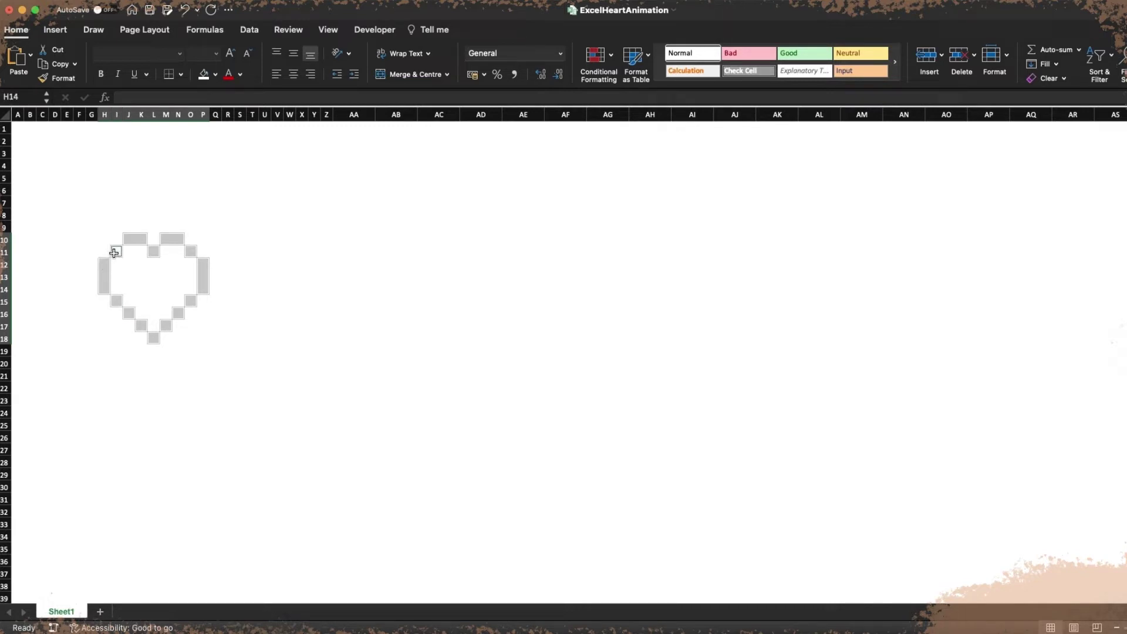
pyautogui.click(215, 74)
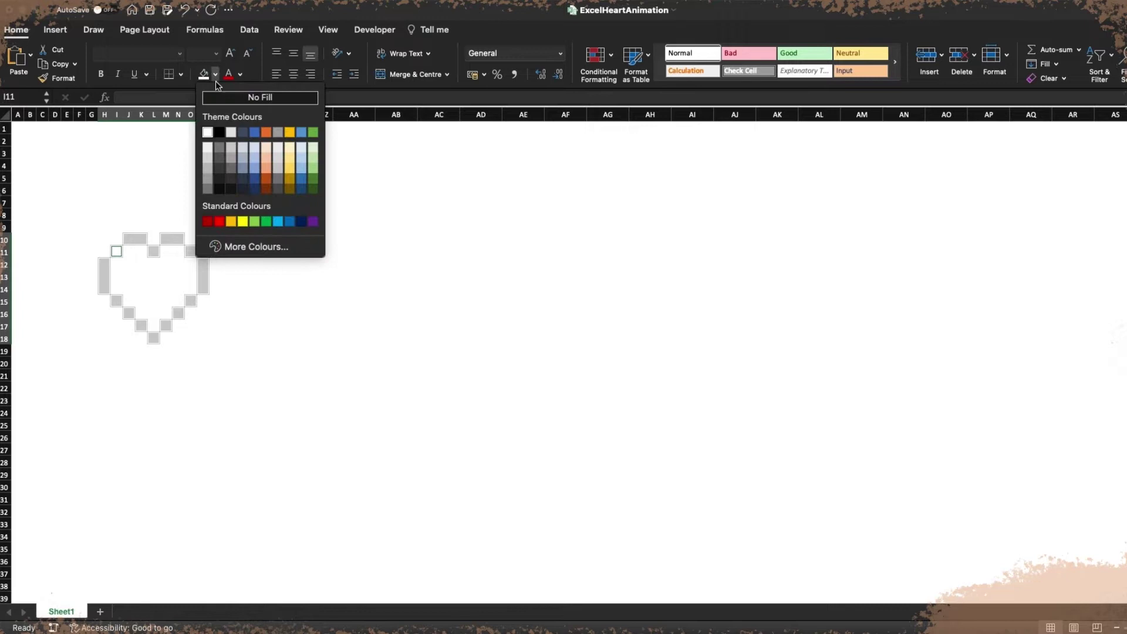
pyautogui.click(219, 132)
pyautogui.click(191, 185)
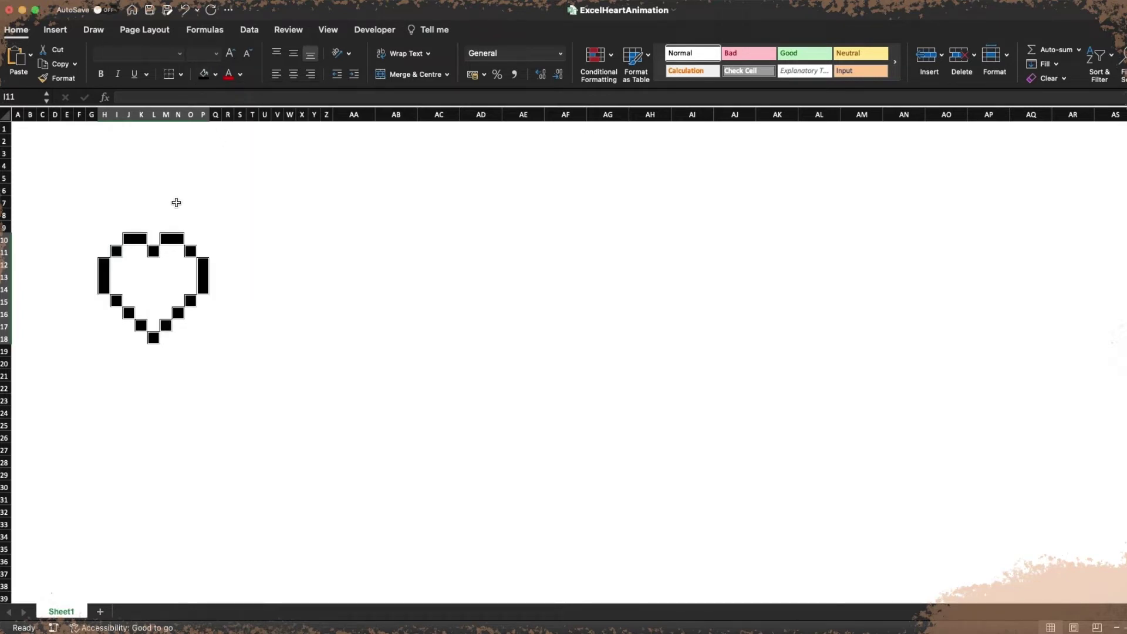
# Fill the heart's interior red across J11:K11, M11:N11, I12:O14, K15:M15 and L16.
pyautogui.moveTo(130, 251); pyautogui.dragTo(194, 264)
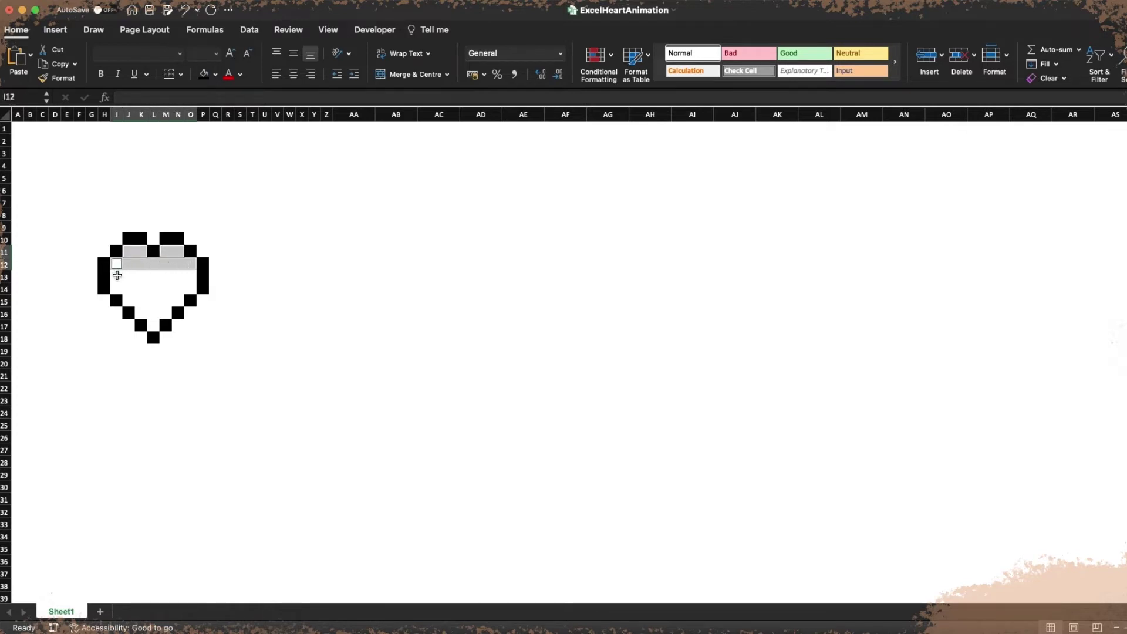
pyautogui.moveTo(118, 275); pyautogui.dragTo(189, 275)
pyautogui.moveTo(117, 288)
pyautogui.mouseDown()
pyautogui.moveTo(188, 287)
pyautogui.moveTo(164, 300)
pyautogui.mouseUp()
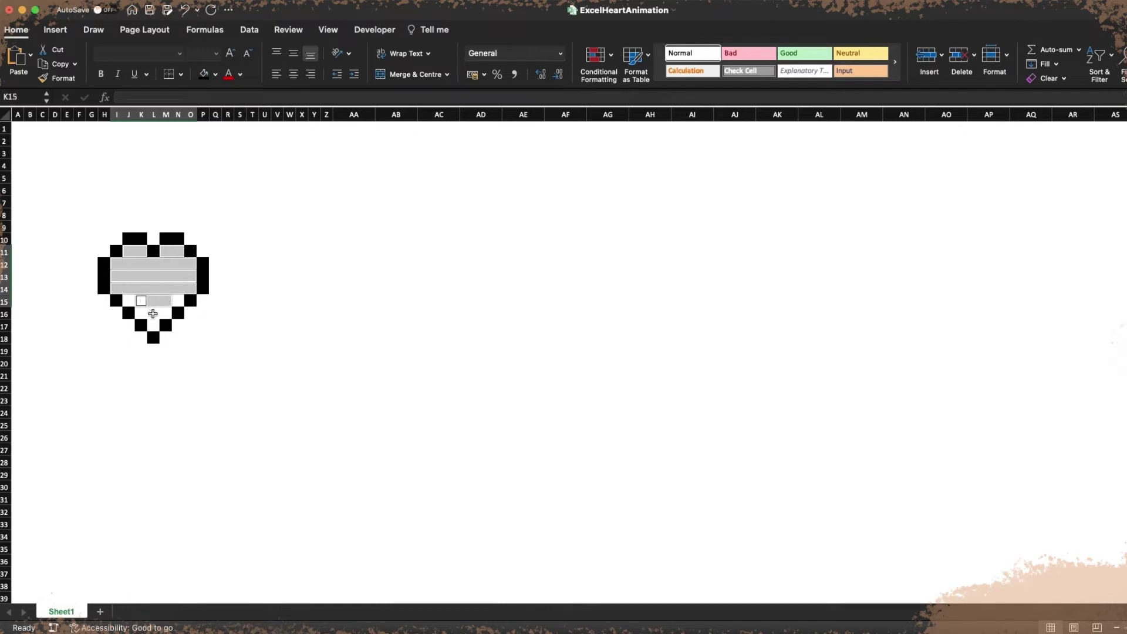
pyautogui.click(153, 314)
pyautogui.click(216, 74)
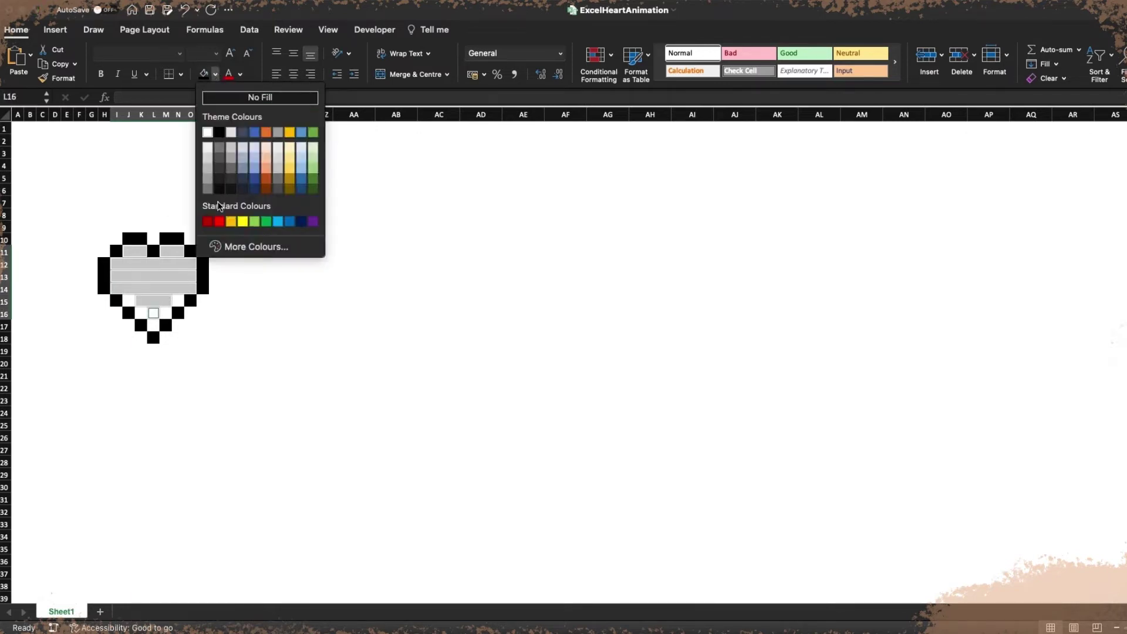
pyautogui.click(219, 221)
# Shade the heart's lower inner edge dark red in cells I14, J15, K16, L17, M16 and N15.
pyautogui.click(116, 289)
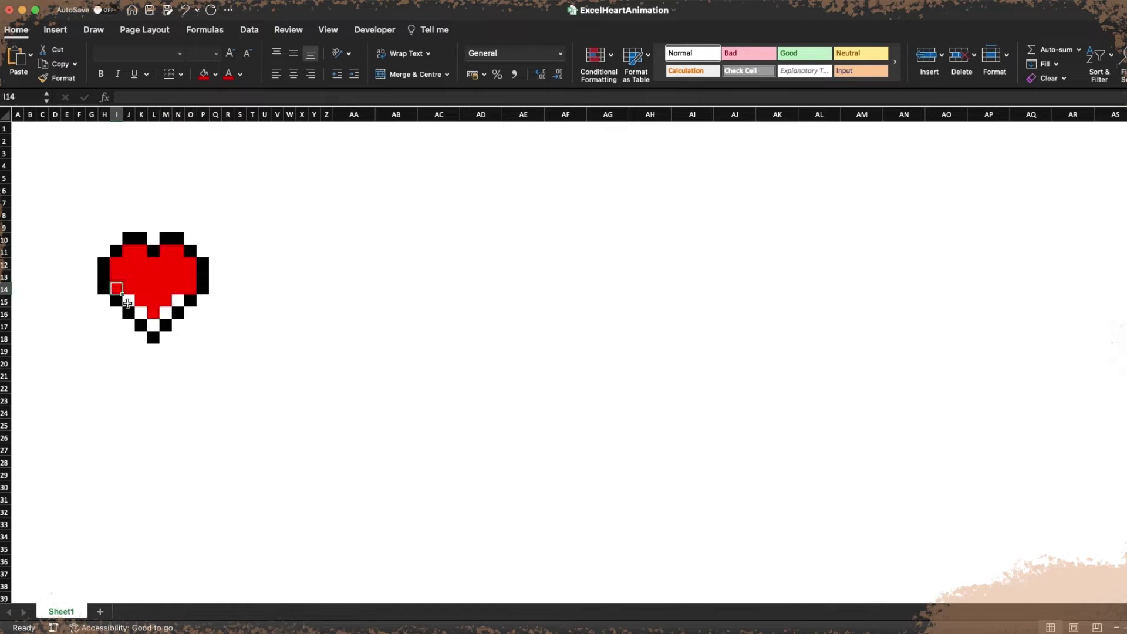
pyautogui.keyDown('super'); pyautogui.click(128, 301); pyautogui.keyUp('super')
pyautogui.keyDown('super'); pyautogui.click(141, 313); pyautogui.keyUp('super')
pyautogui.keyDown('super'); pyautogui.click(152, 326); pyautogui.keyUp('super')
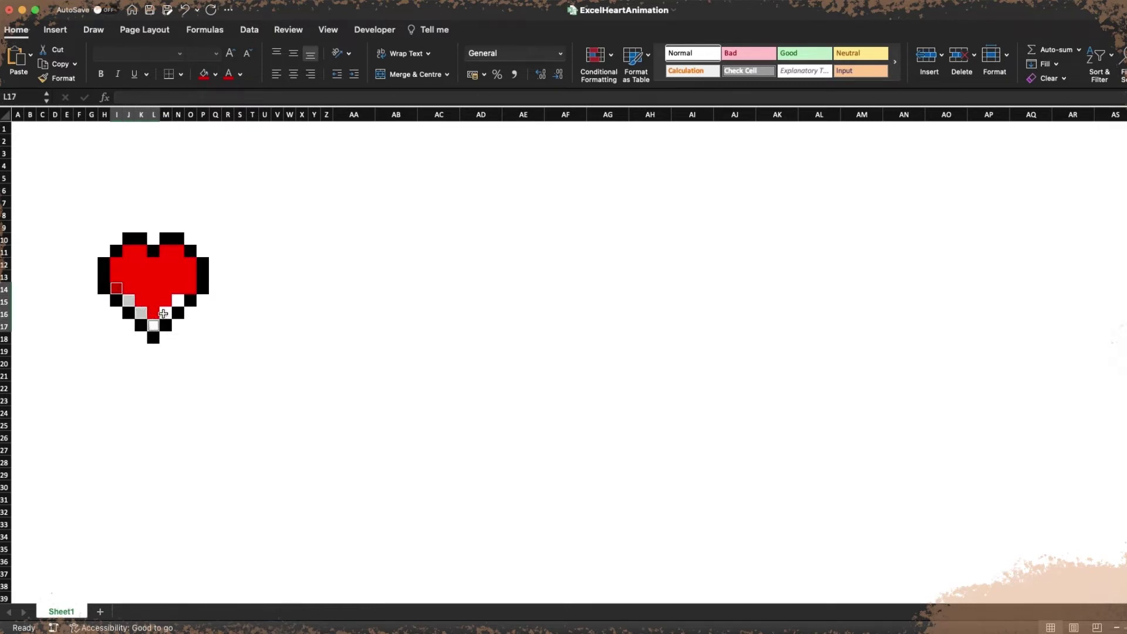
pyautogui.keyDown('super'); pyautogui.click(166, 314); pyautogui.keyUp('super')
pyautogui.keyDown('super'); pyautogui.click(177, 300); pyautogui.keyUp('super')
pyautogui.click(216, 74)
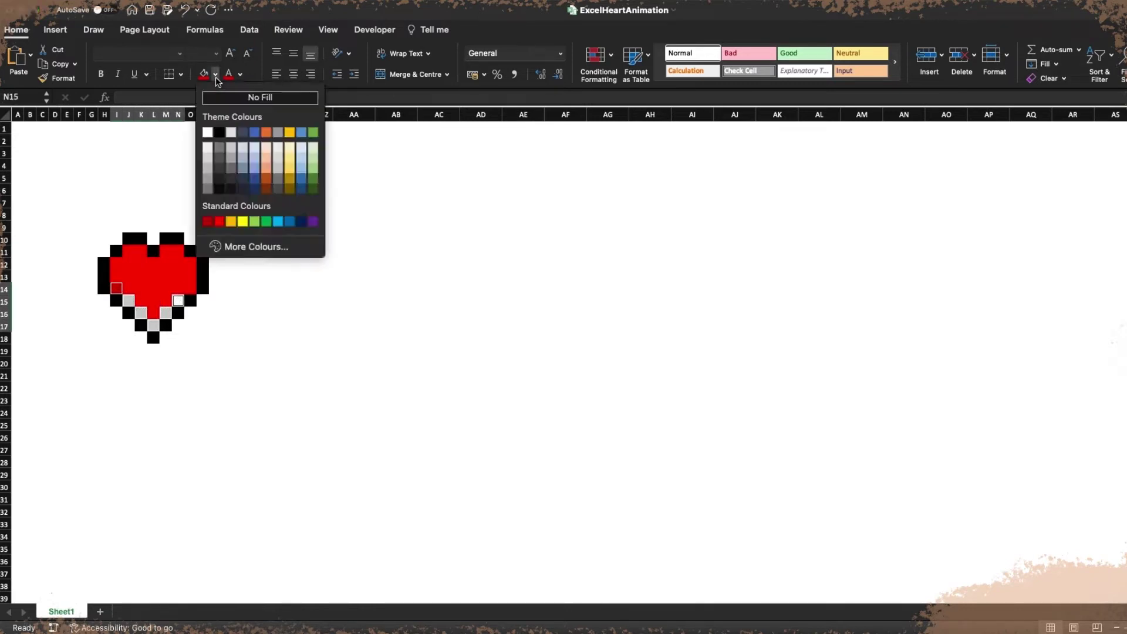
pyautogui.click(207, 221)
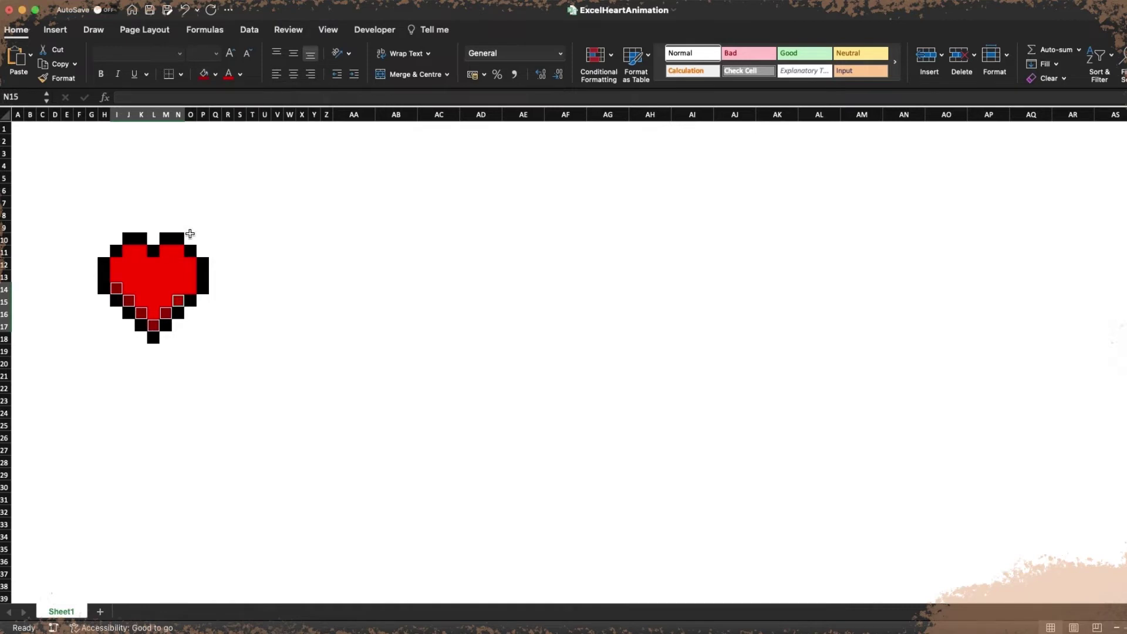
# Add a highlight to the heart by filling cell K11 with the orange theme colour.
pyautogui.click(140, 253)
pyautogui.click(216, 74)
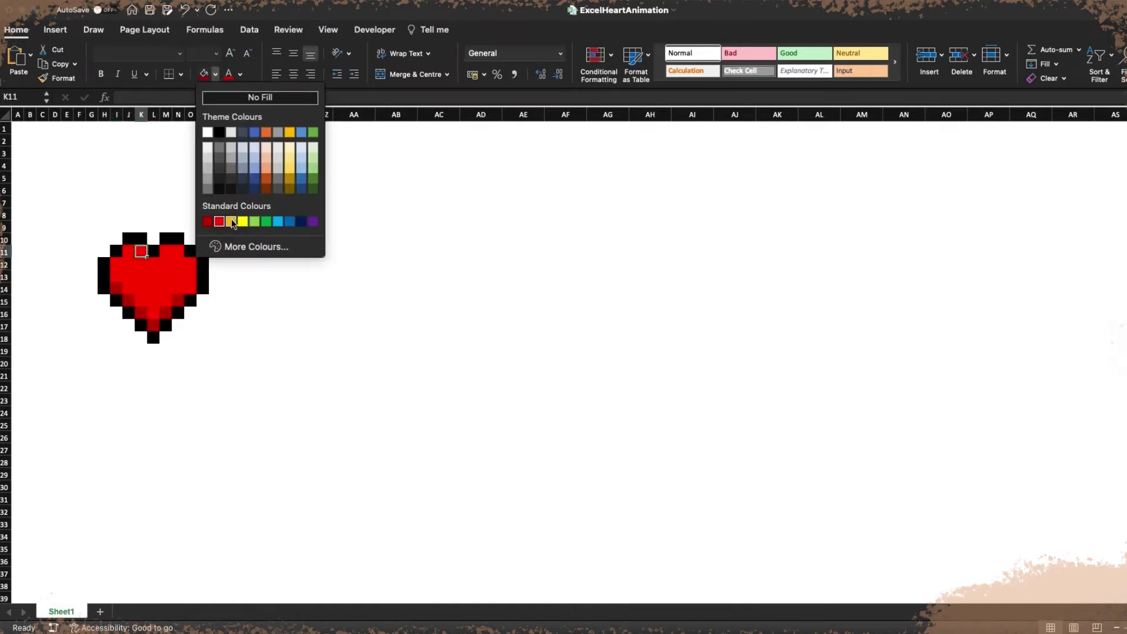
pyautogui.click(268, 132)
pyautogui.click(252, 239)
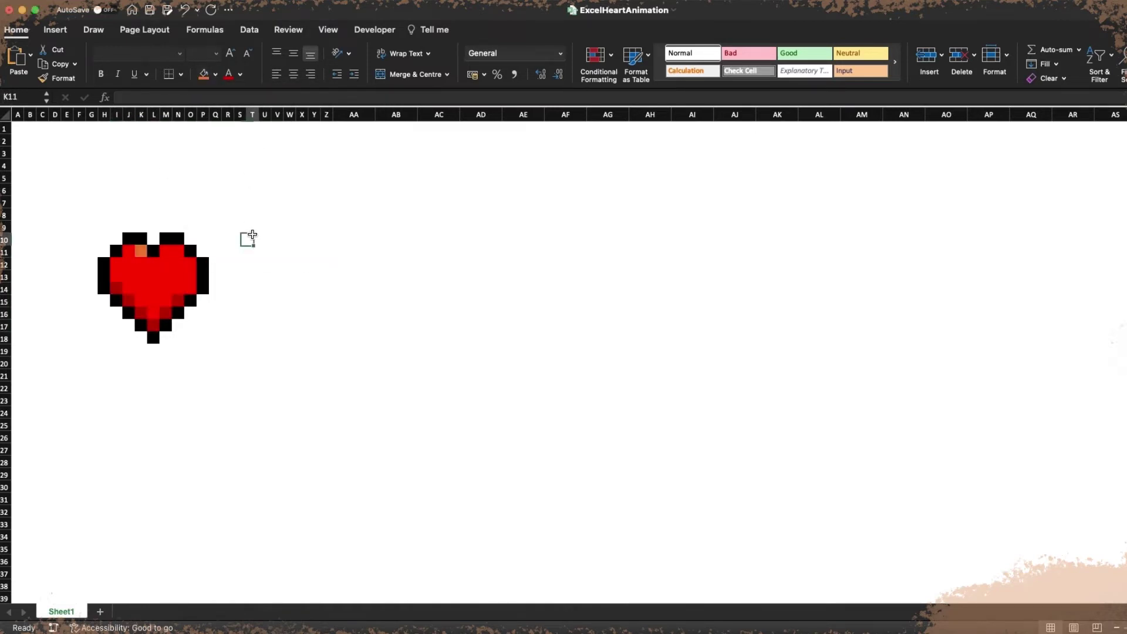
# Insert a form button starting at cell AA2 and create a new macro named Animation for it.
pyautogui.click(374, 29)
pyautogui.click(350, 204)
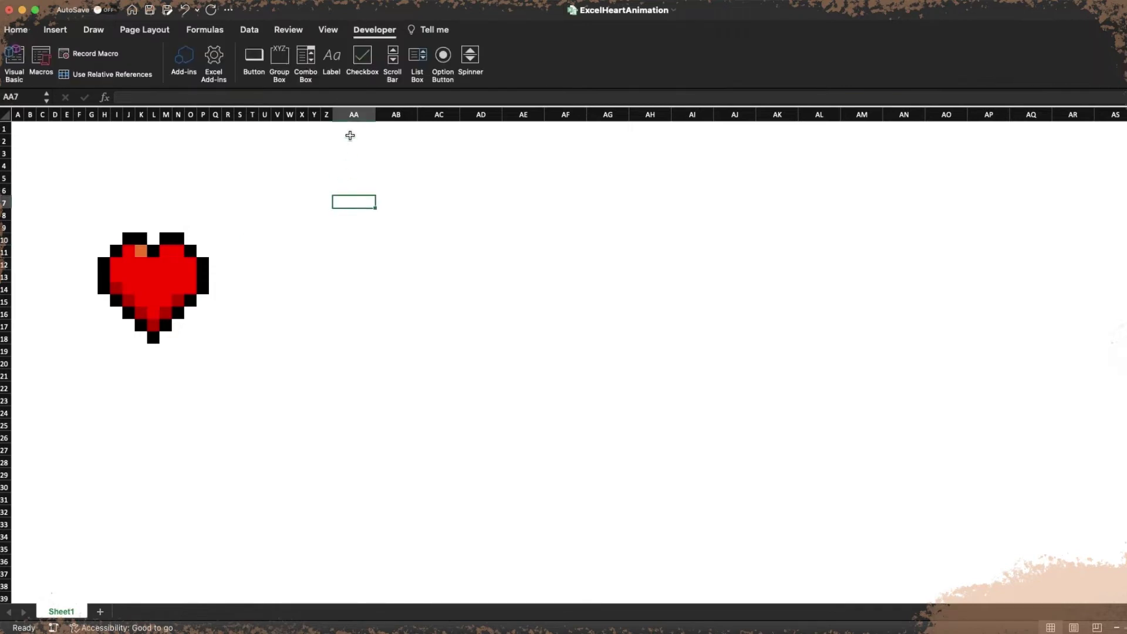
pyautogui.click(353, 139)
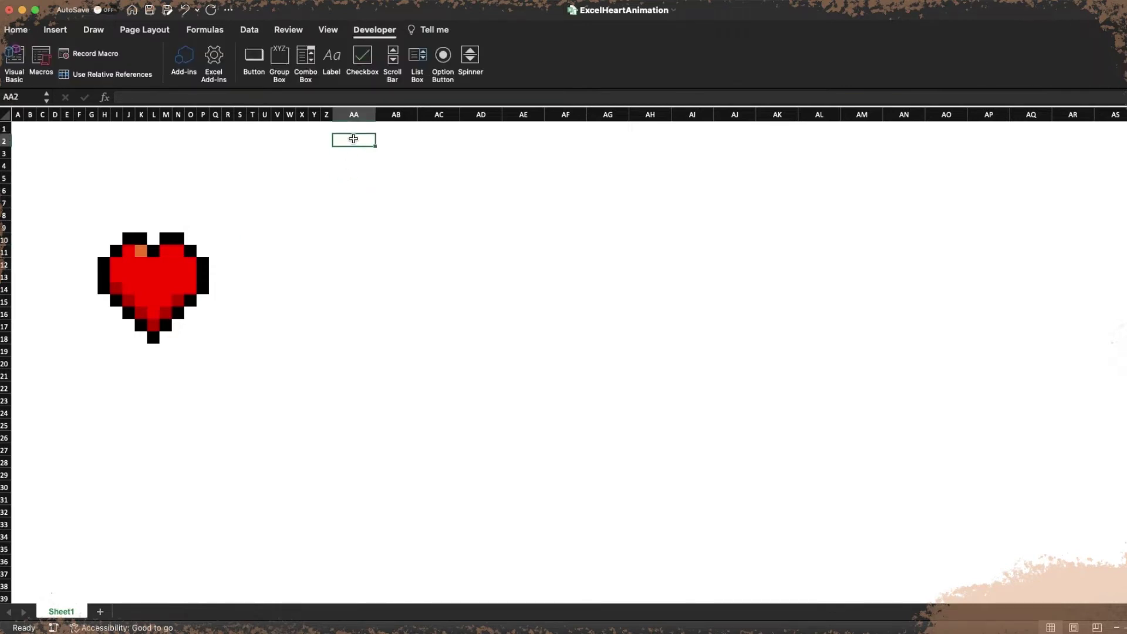
pyautogui.click(256, 69)
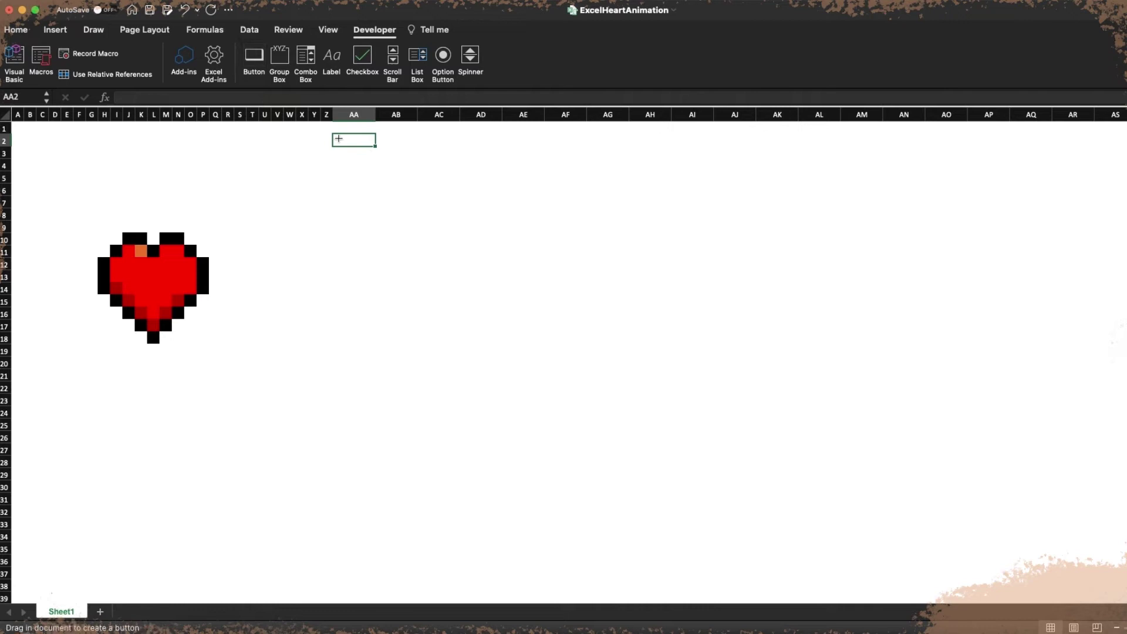
pyautogui.moveTo(338, 140); pyautogui.dragTo(376, 148)
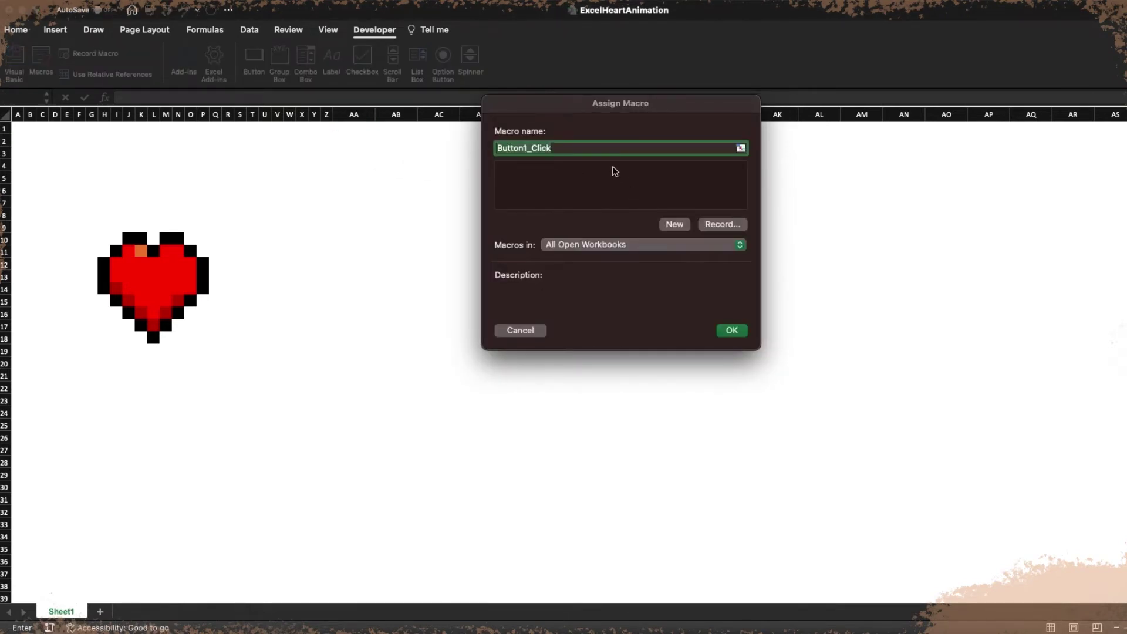
pyautogui.write('Animation')
pyautogui.click(673, 224)
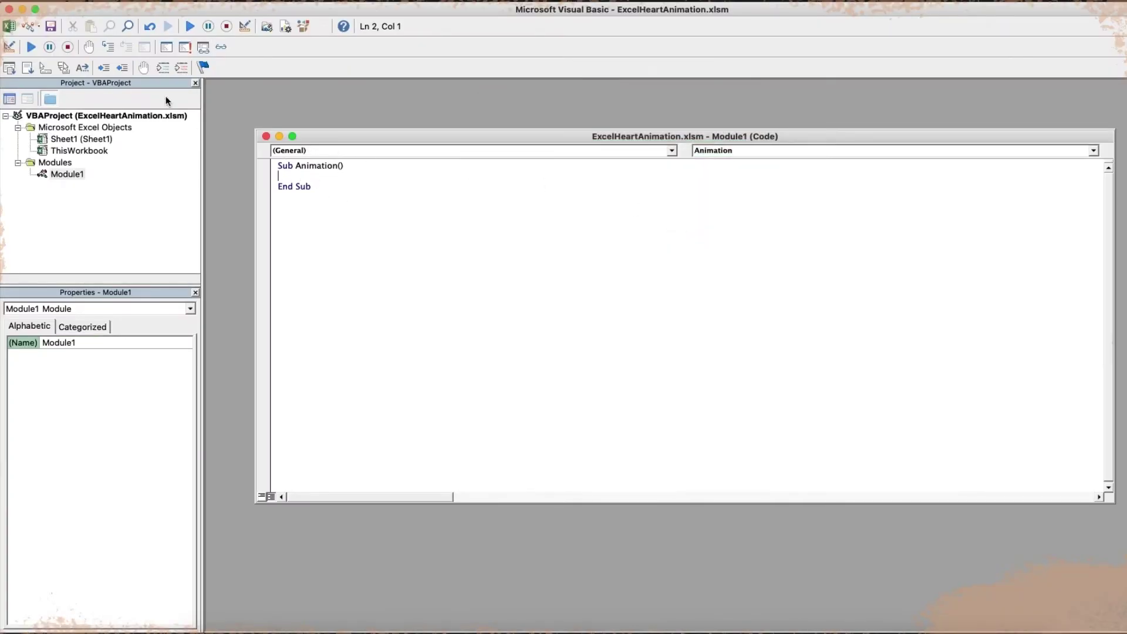
# Return to the worksheet and change the button's label to Animation.
pyautogui.click(10, 28)
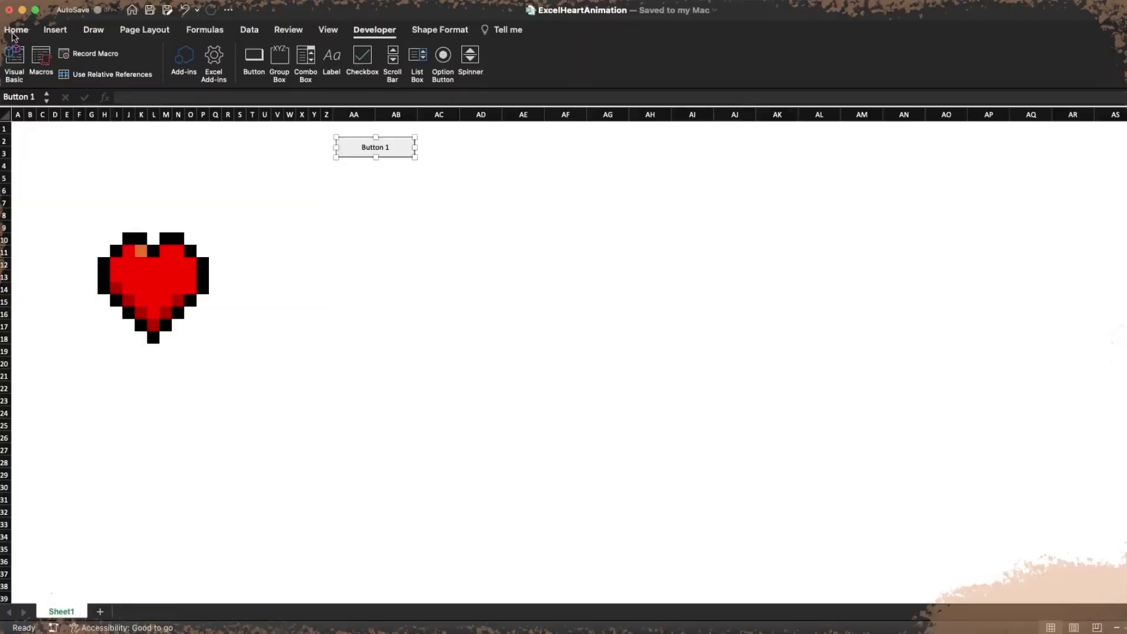
pyautogui.click(363, 147)
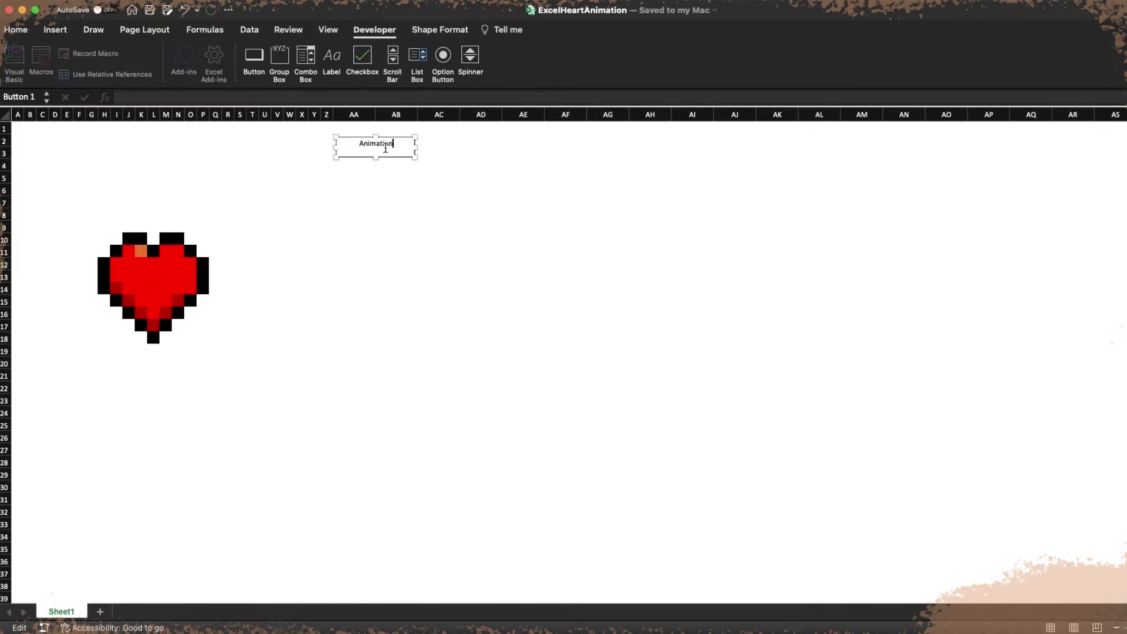
pyautogui.click(381, 186)
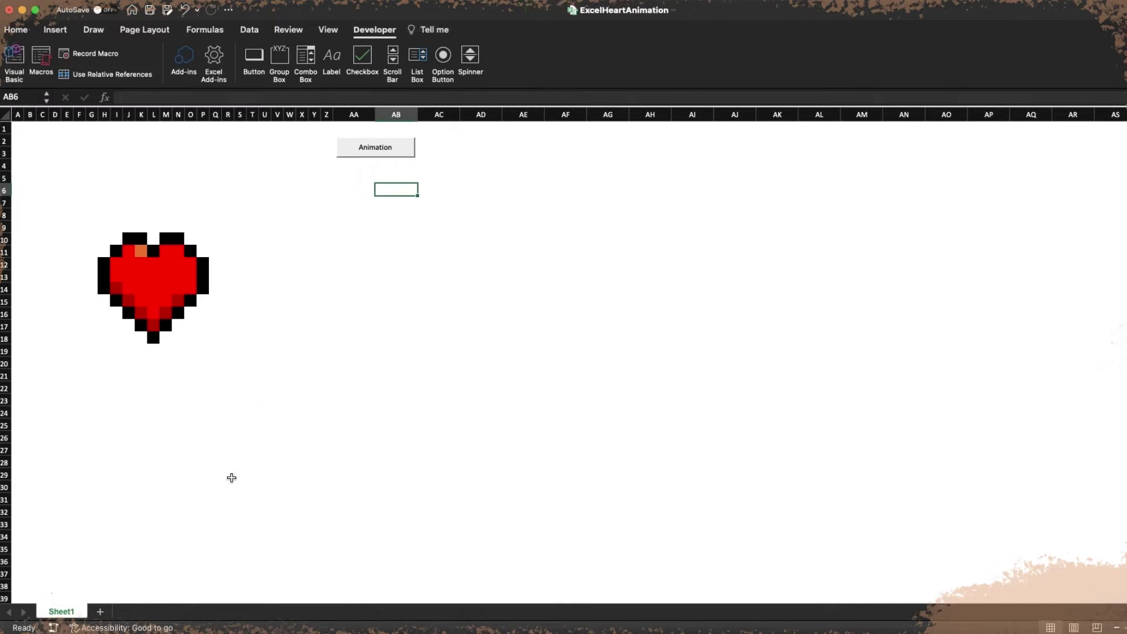
# Rename the sheet as 1.
pyautogui.doubleClick(69, 611)
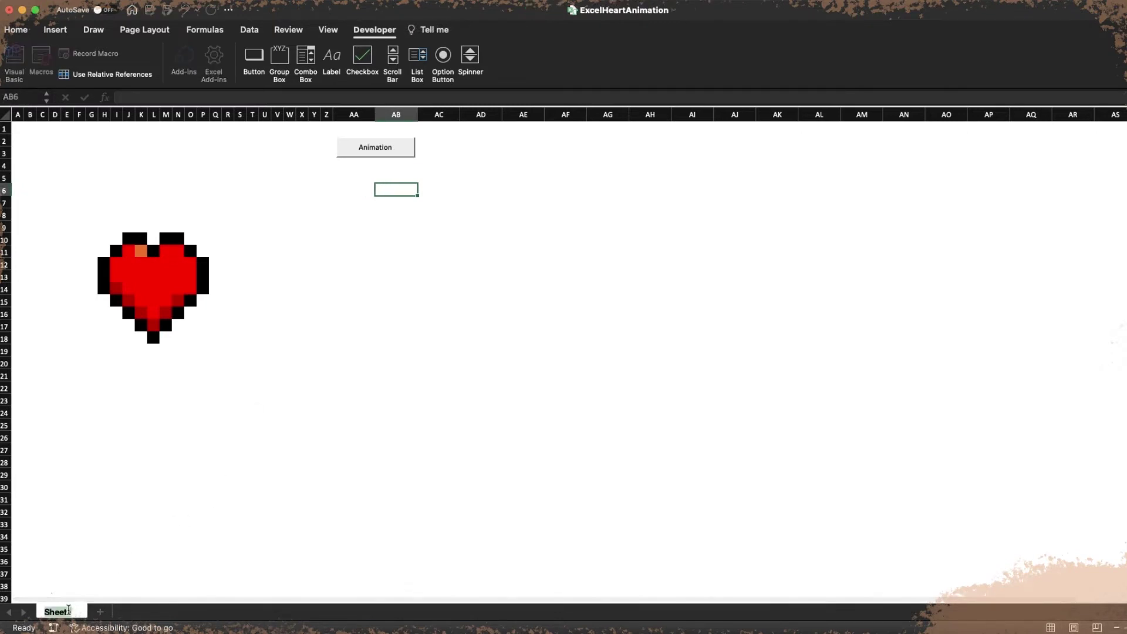
pyautogui.write('1')
pyautogui.press('Return')
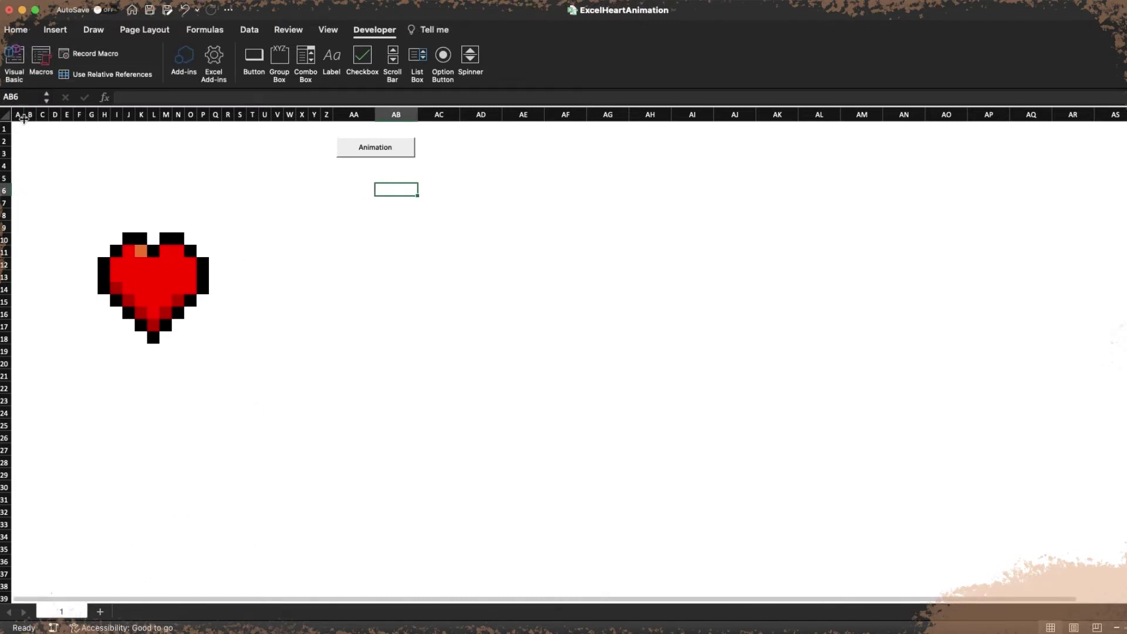
# Create a copy of sheet 1 at the end of the workbook and name it 2.
pyautogui.click(18, 128)
pyautogui.rightClick(74, 612)
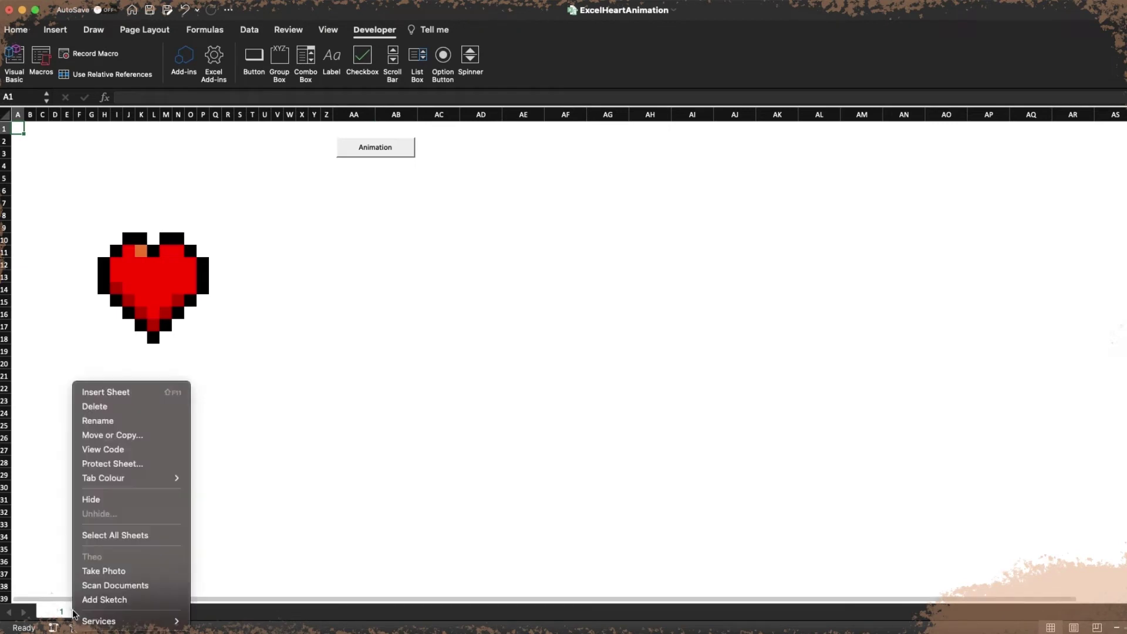
pyautogui.click(121, 437)
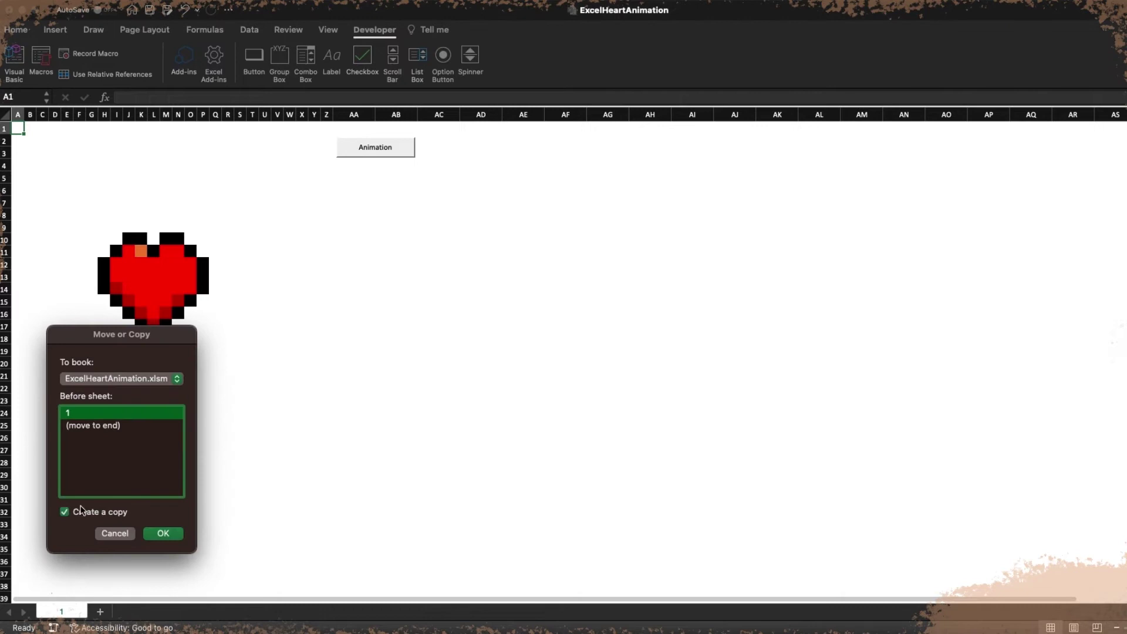
pyautogui.click(98, 426)
pyautogui.click(162, 533)
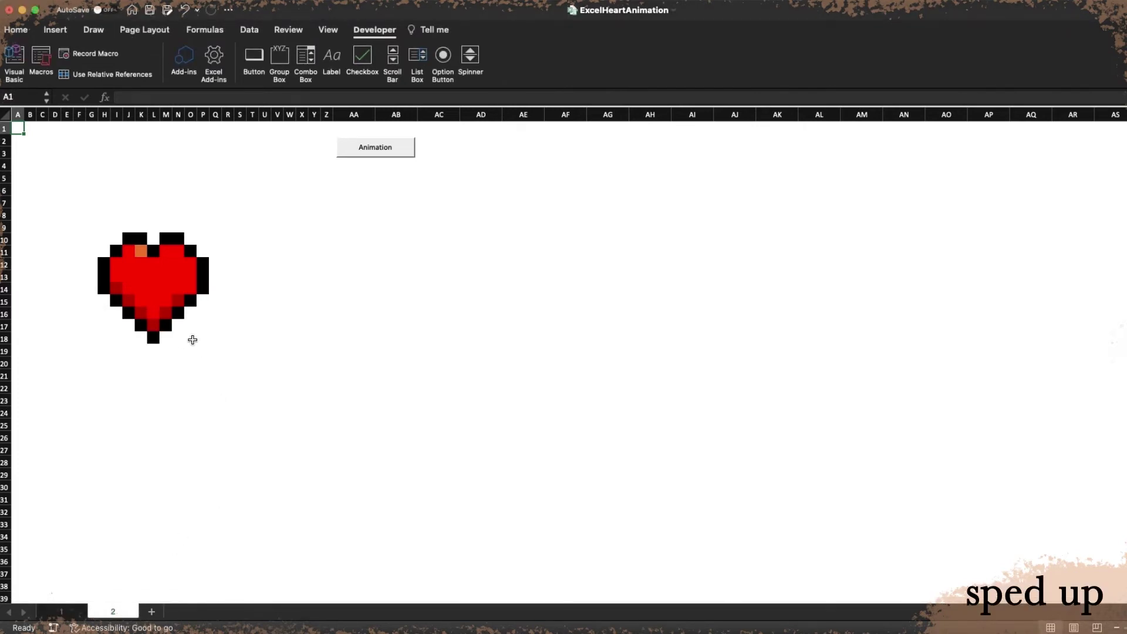
# On sheet 2, move the heart's top cells J10:N11 down one row and both side outlines inward one column.
pyautogui.moveTo(128, 238); pyautogui.dragTo(178, 251)
pyautogui.moveTo(122, 253)
pyautogui.mouseDown()
pyautogui.moveTo(105, 287)
pyautogui.moveTo(107, 266)
pyautogui.moveTo(122, 270)
pyautogui.mouseUp()
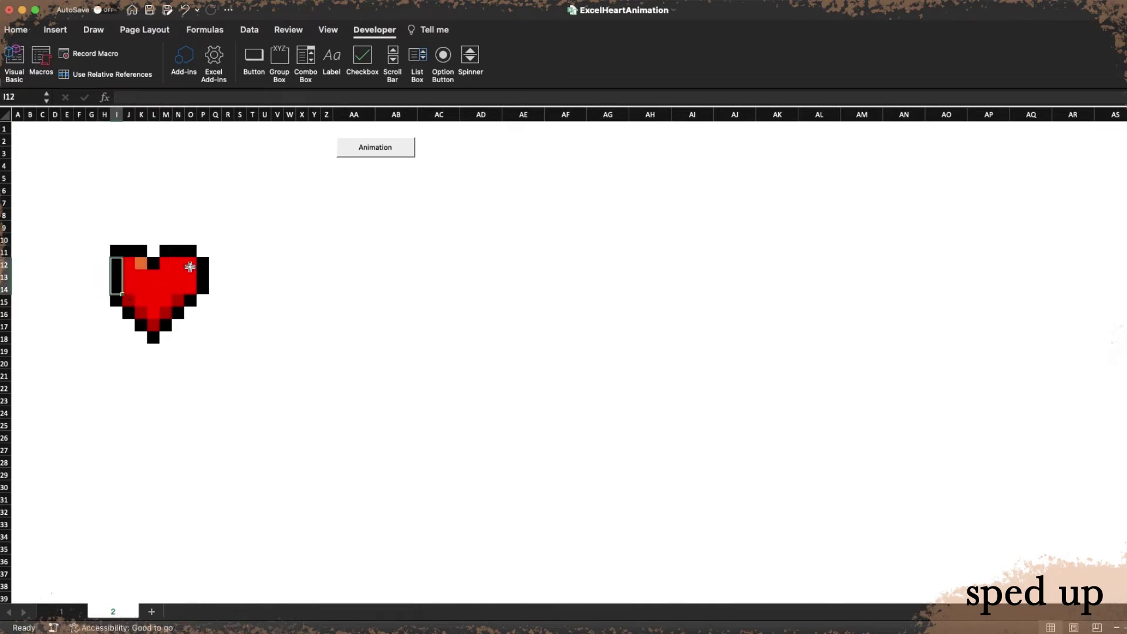
pyautogui.moveTo(202, 265); pyautogui.dragTo(197, 282)
# On sheet 2, fill the heart's black upper corner cells I11 and O11 with white.
pyautogui.click(190, 251)
pyautogui.keyDown('super'); pyautogui.click(116, 251); pyautogui.keyUp('super')
pyautogui.click(20, 30)
pyautogui.click(215, 74)
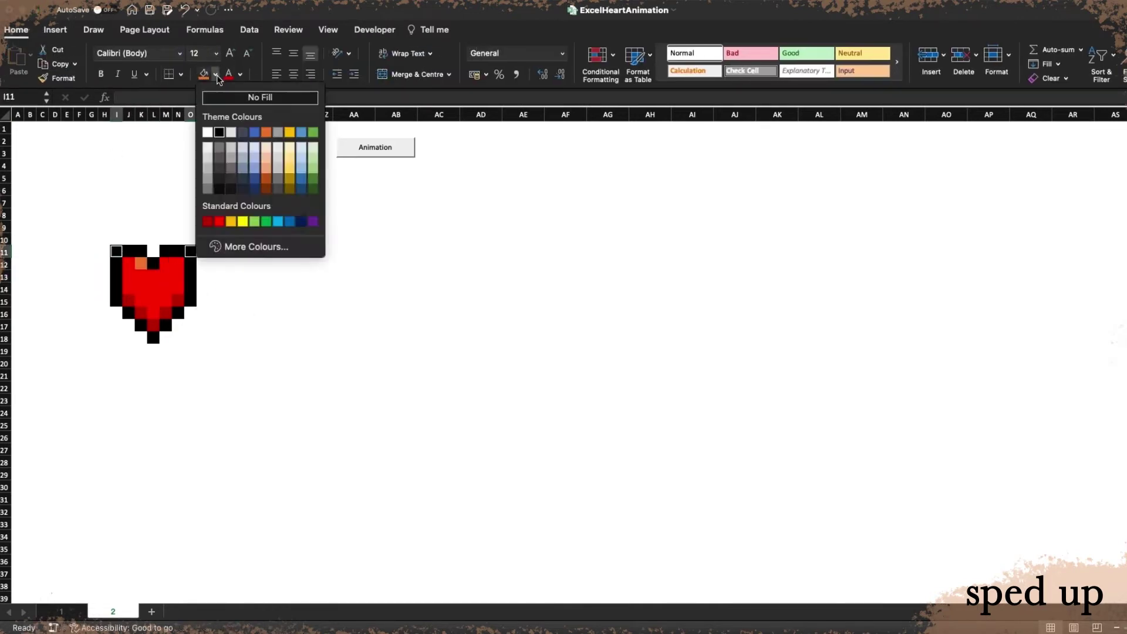
pyautogui.click(209, 131)
# Clear the black cells I15 and O15 and move the heart's lower tip up one row.
pyautogui.click(190, 300)
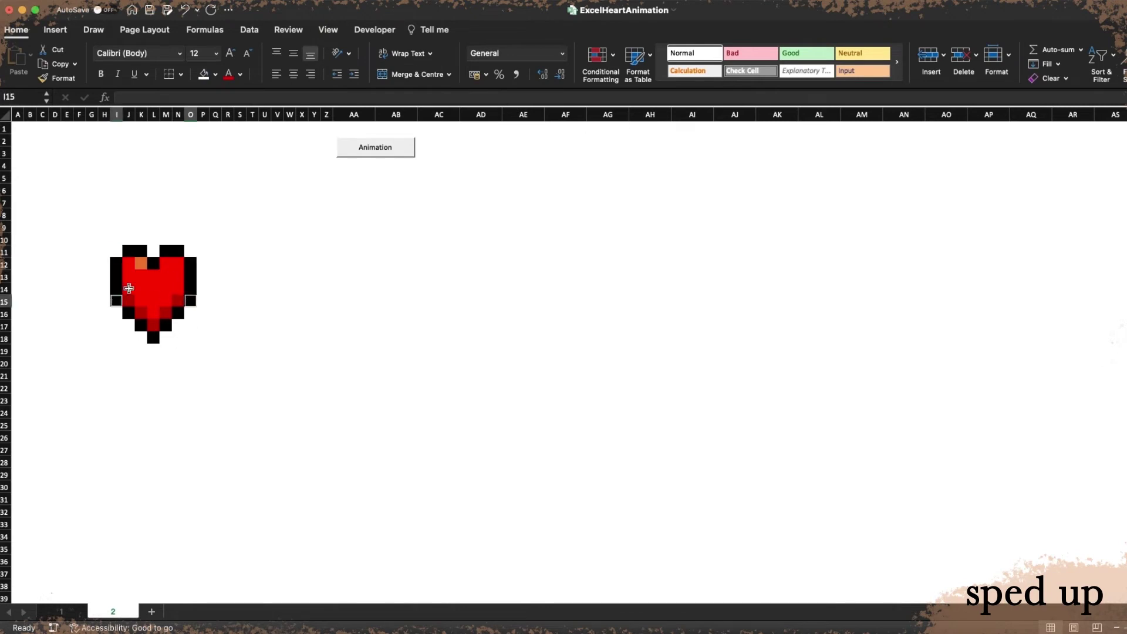
pyautogui.keyDown('super'); pyautogui.click(116, 301); pyautogui.keyUp('super')
pyautogui.moveTo(175, 335); pyautogui.dragTo(122, 310)
pyautogui.click(203, 325)
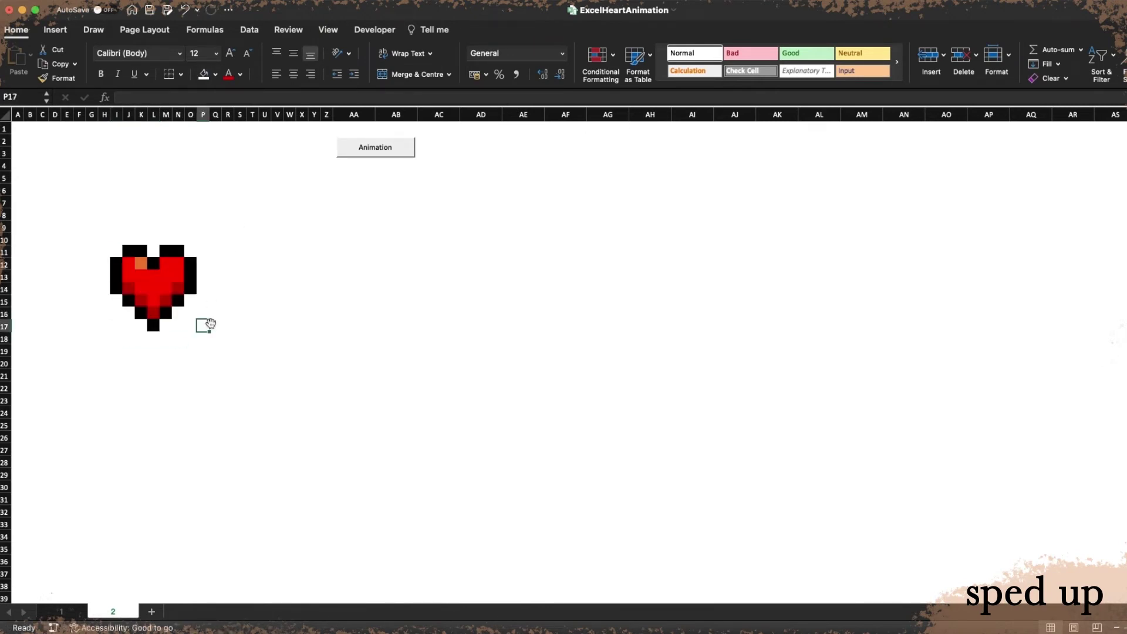
# Create a copy of sheet 1 at the end of the workbook and name it 3.
pyautogui.rightClick(64, 611)
pyautogui.click(88, 437)
pyautogui.click(117, 440)
pyautogui.click(66, 514)
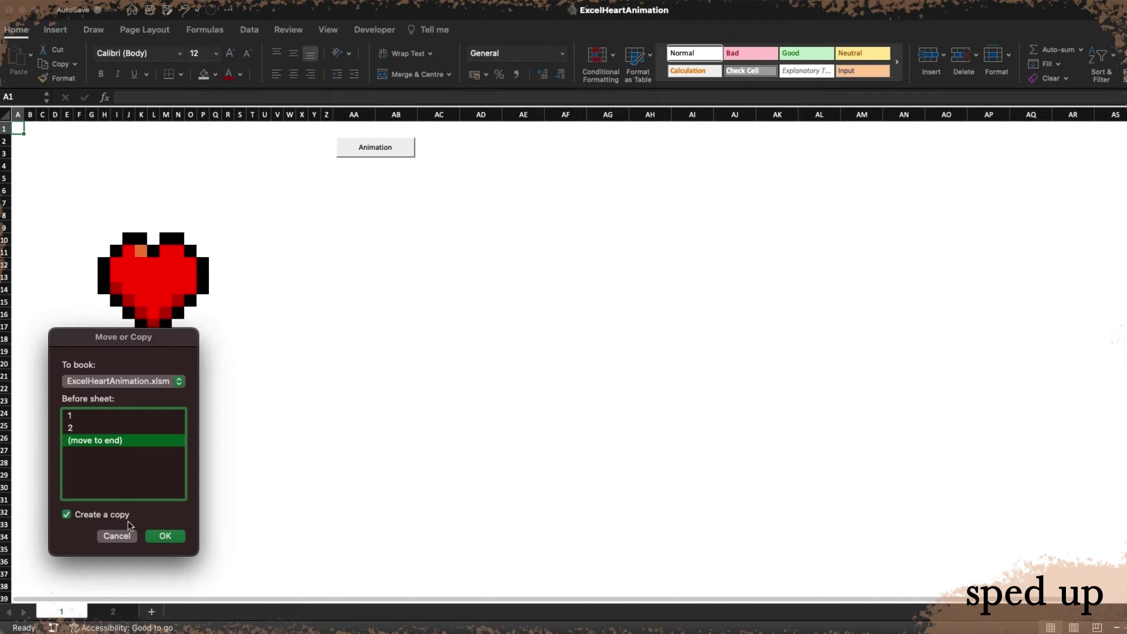
pyautogui.click(160, 534)
pyautogui.write('3')
pyautogui.press('Return')
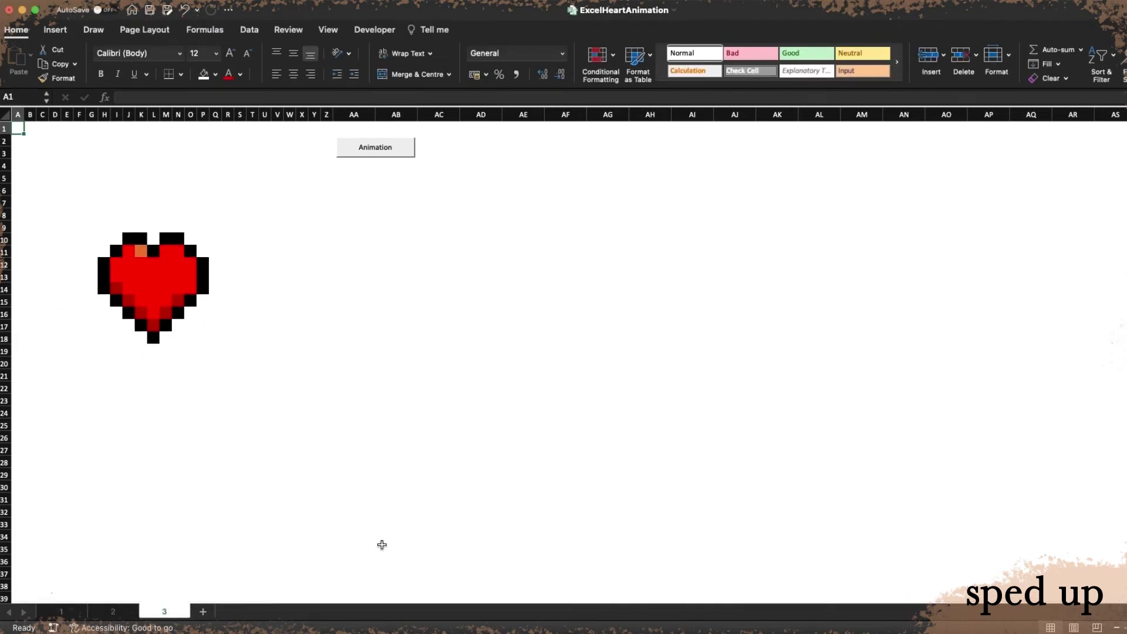
# On sheet 3, move the heart's top cells J10:N11 up one row.
pyautogui.moveTo(134, 238); pyautogui.dragTo(175, 251)
pyautogui.moveTo(173, 257); pyautogui.dragTo(178, 244)
pyautogui.click(166, 252)
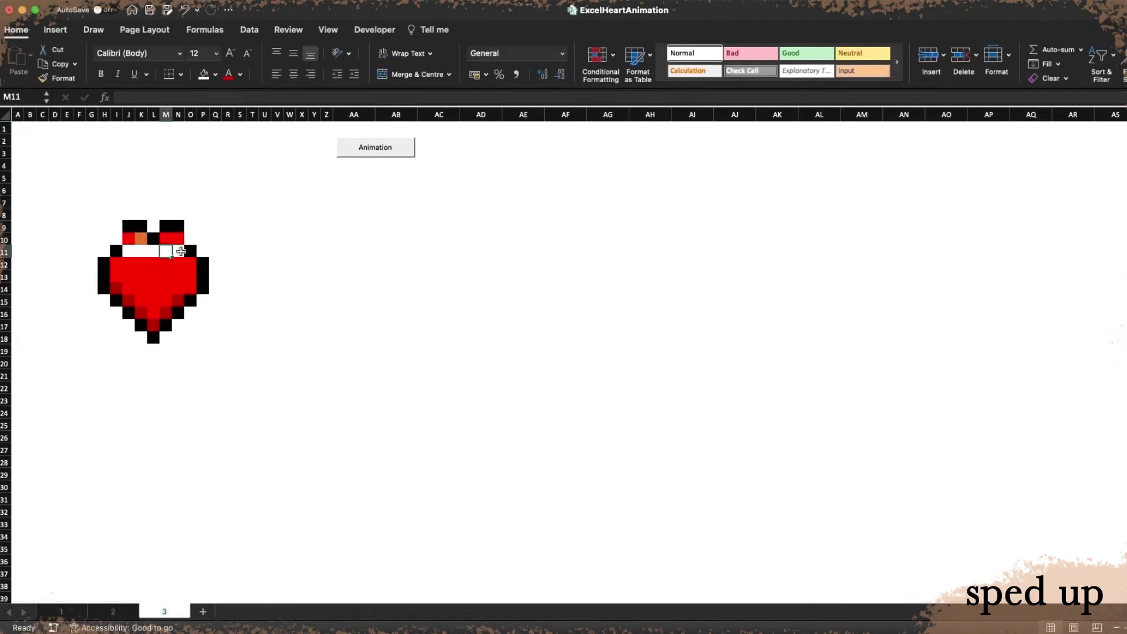
# Extend the black outline by filling cells I10, H11, O10 and P11 with black.
pyautogui.click(118, 242)
pyautogui.click(216, 74)
pyautogui.click(222, 134)
pyautogui.click(104, 251)
pyautogui.click(203, 74)
pyautogui.click(190, 239)
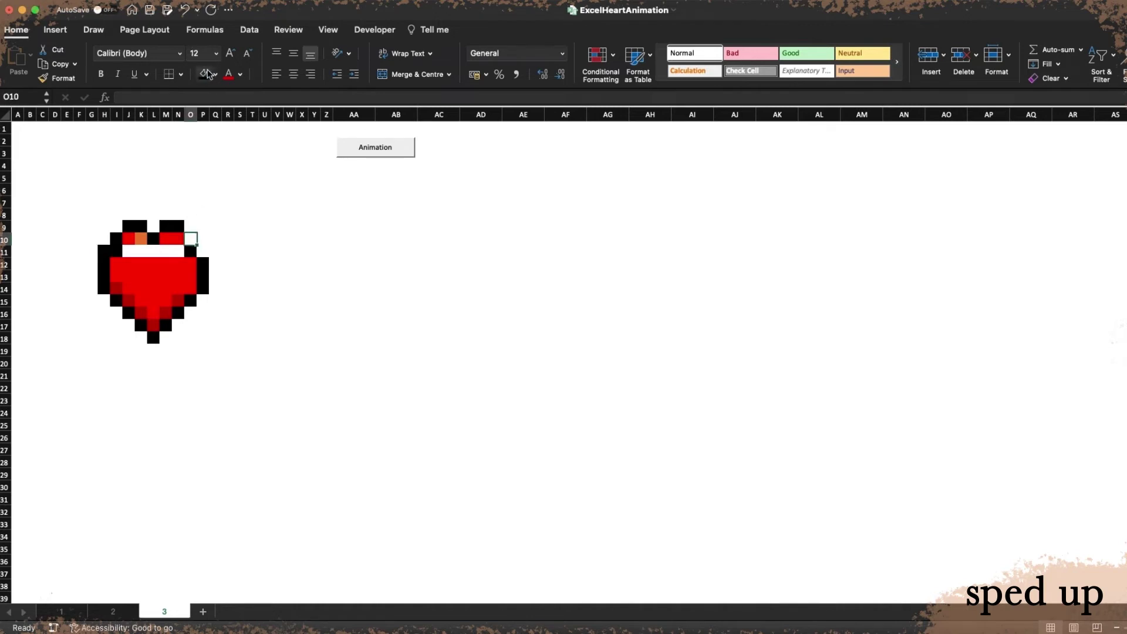
pyautogui.click(204, 74)
pyautogui.click(203, 252)
pyautogui.click(204, 74)
# Fill the gap in row 11 with red and add orange highlights in J11:K11 and N11.
pyautogui.moveTo(116, 251); pyautogui.dragTo(105, 287)
pyautogui.click(216, 74)
pyautogui.click(219, 221)
pyautogui.click(141, 238)
pyautogui.click(204, 75)
pyautogui.click(132, 251)
pyautogui.click(215, 74)
pyautogui.click(270, 134)
pyautogui.click(178, 252)
pyautogui.click(203, 74)
# Shift the heart's lower part down one row and fill the side outline cells H15 and P15 with black.
pyautogui.moveTo(110, 287); pyautogui.dragTo(168, 353)
pyautogui.click(201, 338)
pyautogui.click(104, 300)
pyautogui.keyDown('super'); pyautogui.click(203, 300); pyautogui.keyUp('super')
pyautogui.click(216, 75)
pyautogui.click(216, 135)
# Fill the heart's middle area H12:P14 with bright red.
pyautogui.moveTo(104, 263); pyautogui.dragTo(203, 288)
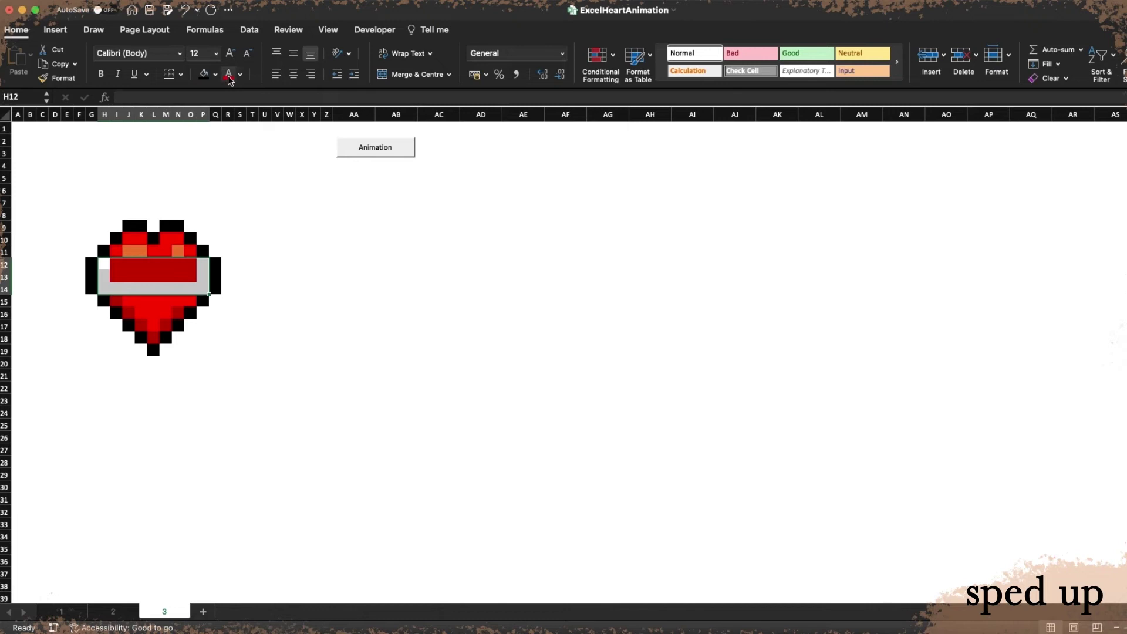
pyautogui.click(216, 75)
pyautogui.click(216, 234)
pyautogui.click(252, 264)
# Shade cells L17, H14, P14 and O15 along the heart's lower edge with dark red.
pyautogui.click(153, 325)
pyautogui.keyDown('super'); pyautogui.click(104, 288); pyautogui.keyUp('super')
pyautogui.keyDown('super'); pyautogui.click(202, 288); pyautogui.keyUp('super')
pyautogui.keyDown('super'); pyautogui.click(190, 300); pyautogui.keyUp('super')
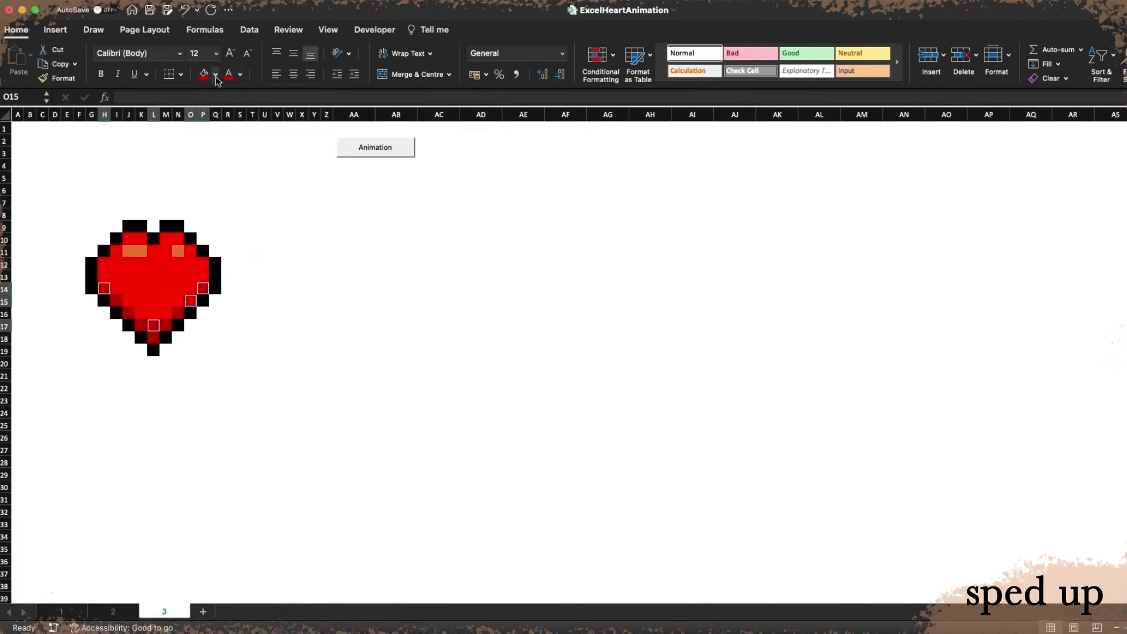
pyautogui.click(216, 75)
pyautogui.click(208, 220)
pyautogui.click(18, 128)
# Create another copy of sheet 1 and place it between sheets 2 and 3.
pyautogui.click(71, 613)
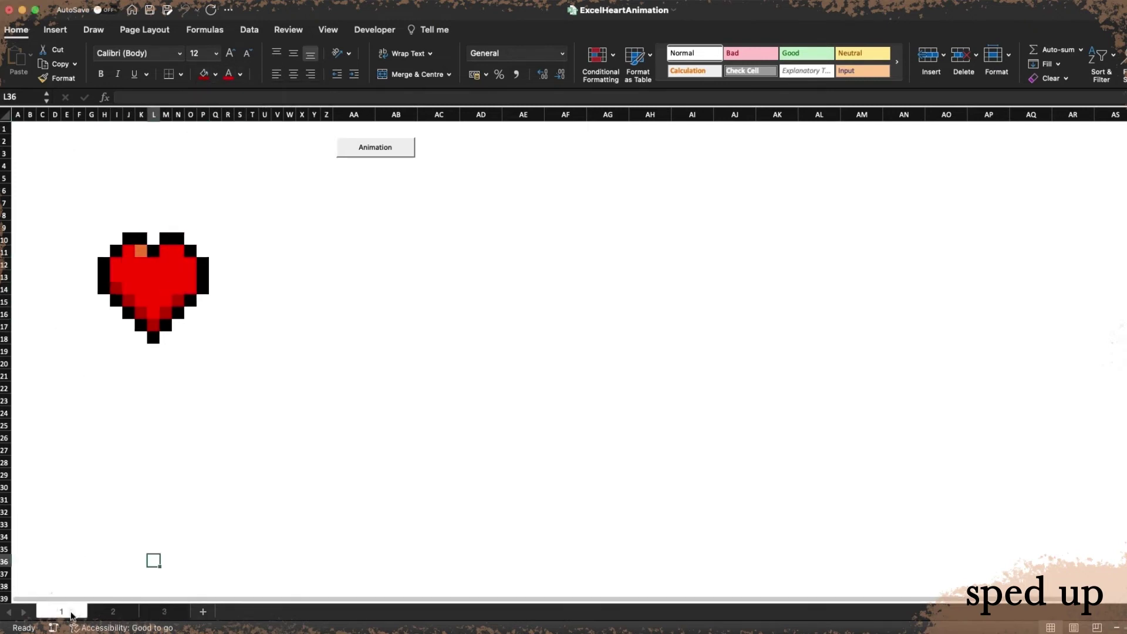
pyautogui.click(110, 612)
pyautogui.click(145, 612)
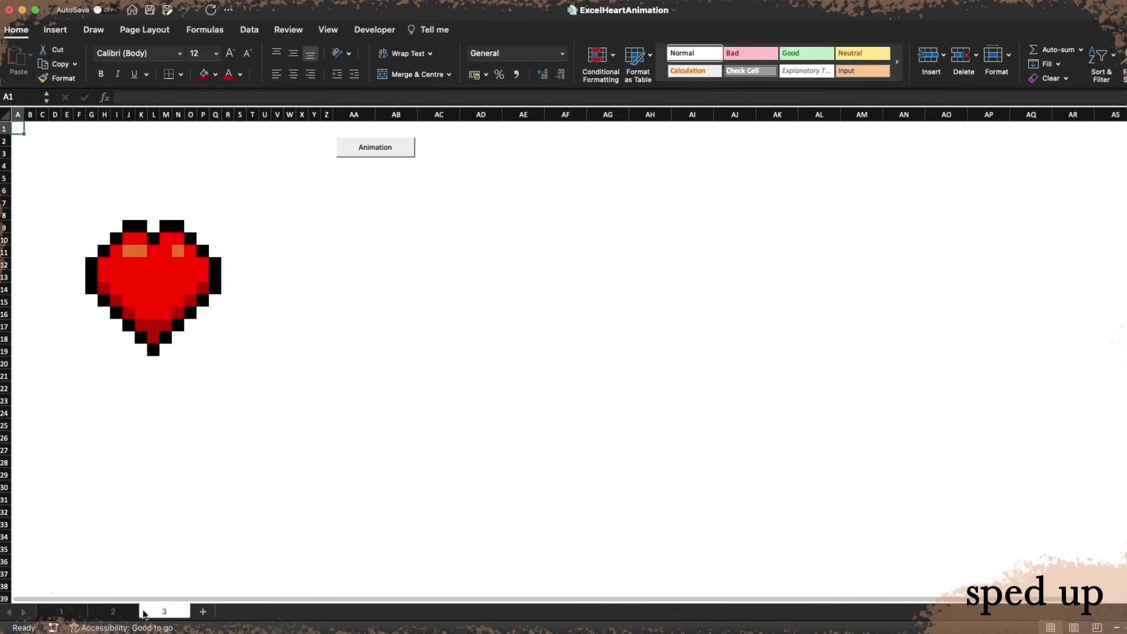
pyautogui.rightClick(70, 613)
pyautogui.click(94, 435)
pyautogui.click(117, 448)
pyautogui.click(74, 509)
pyautogui.click(171, 530)
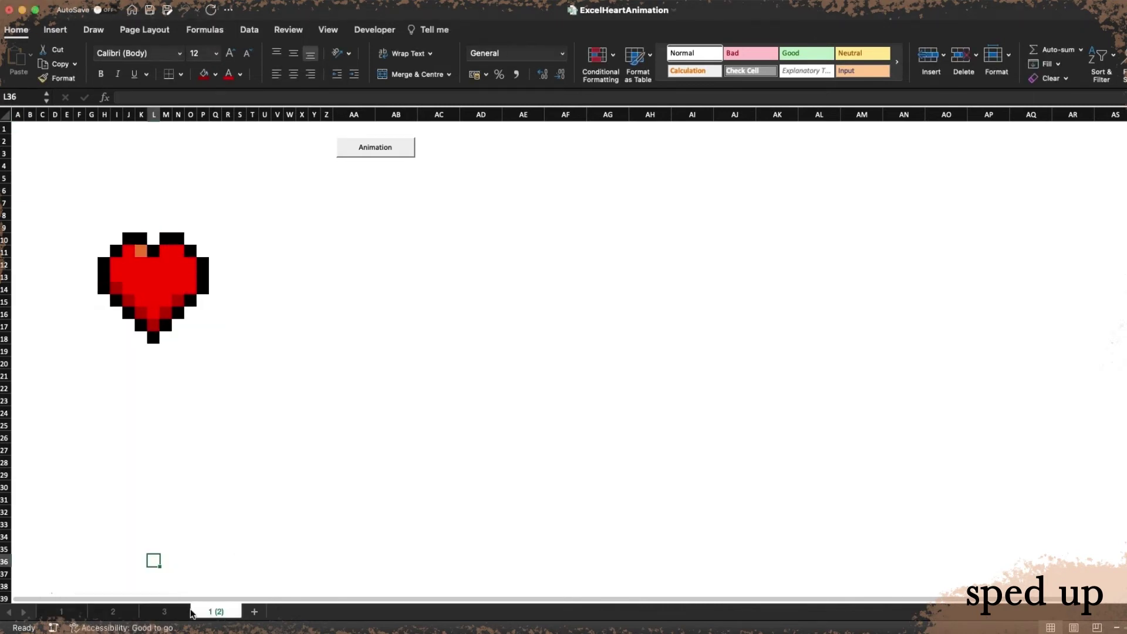
pyautogui.moveTo(192, 614); pyautogui.dragTo(179, 616)
# Add a copy of the new sheet 1 duplicate at the end of the workbook, after sheet 3.
pyautogui.rightClick(168, 613)
pyautogui.click(221, 432)
pyautogui.click(226, 453)
pyautogui.click(161, 500)
pyautogui.click(265, 523)
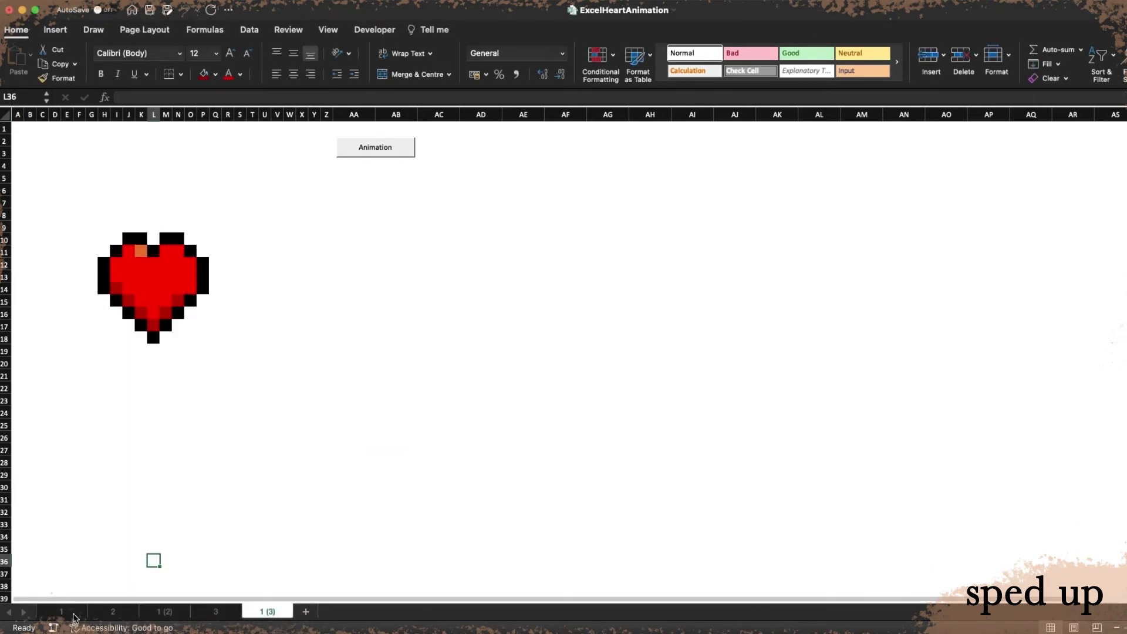
# Duplicate the enlarged-heart sheet 3 at the end of the workbook.
pyautogui.click(163, 612)
pyautogui.click(215, 612)
pyautogui.click(267, 611)
pyautogui.rightClick(217, 611)
pyautogui.click(276, 435)
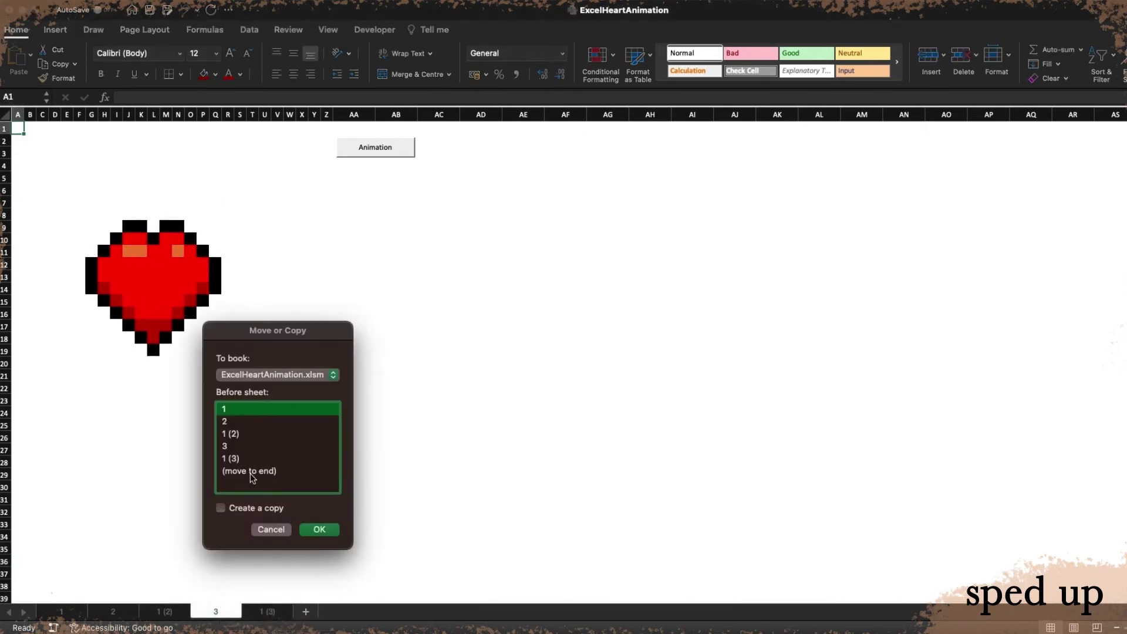
pyautogui.click(250, 470)
pyautogui.click(319, 529)
# Create a copy of sheet 1 (3) at the end of the workbook.
pyautogui.click(264, 611)
pyautogui.rightClick(265, 614)
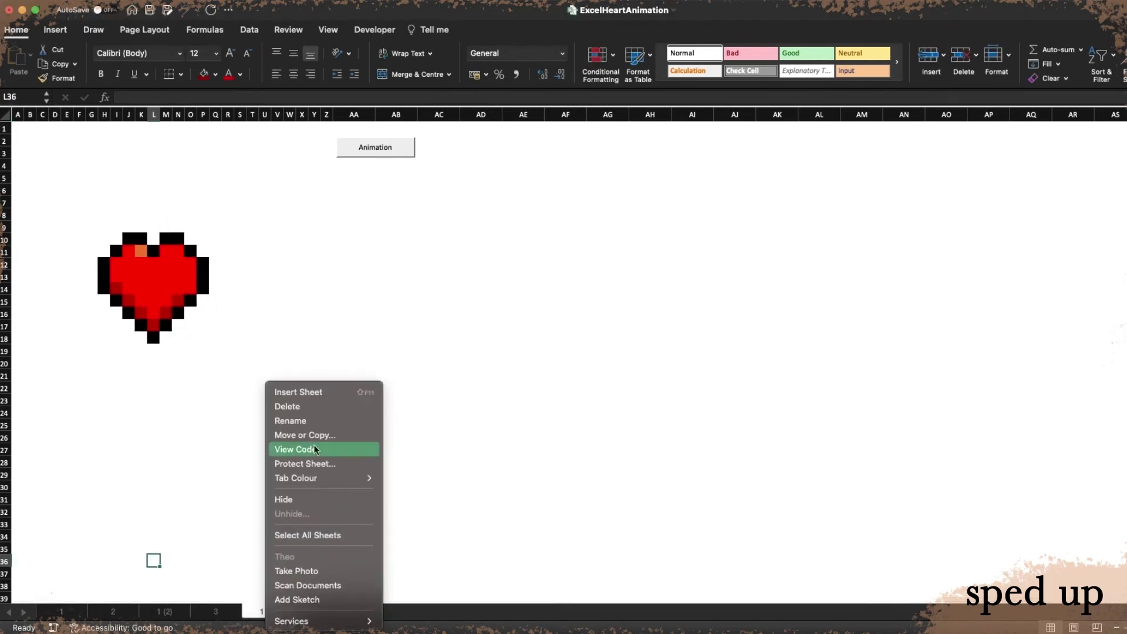
pyautogui.click(304, 435)
pyautogui.click(320, 483)
pyautogui.click(381, 527)
# Add one more copy of the last normal-heart sheet at the end, making eight sheets.
pyautogui.rightClick(365, 613)
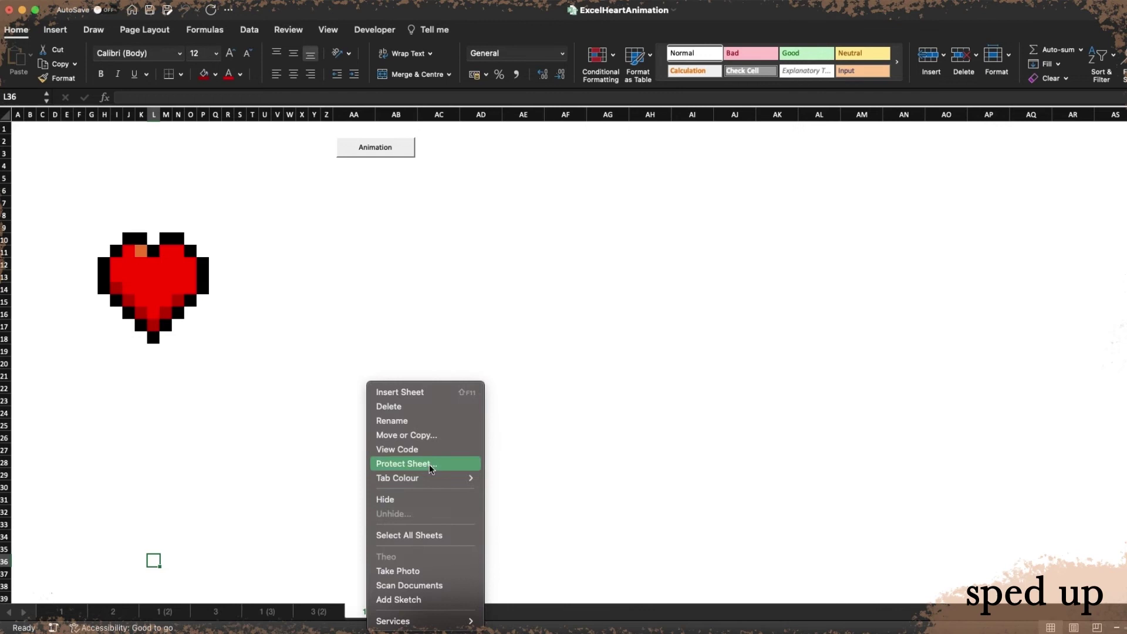
pyautogui.click(406, 434)
pyautogui.click(411, 487)
pyautogui.click(368, 513)
pyautogui.click(460, 533)
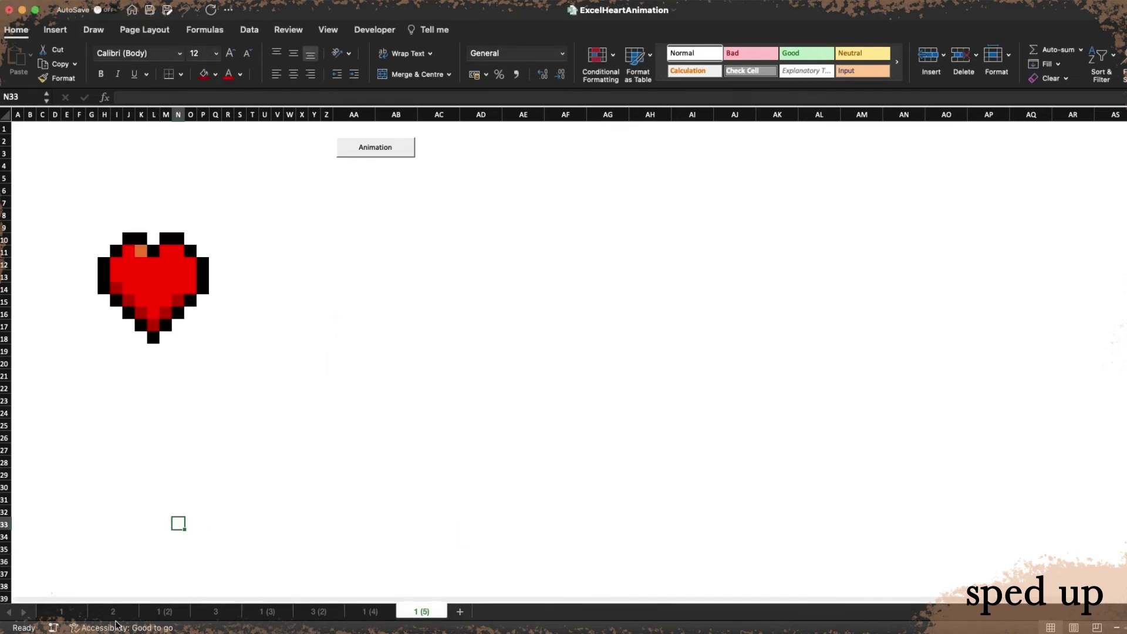
# Rename the sheets after sheet 2 in tab order as 3, 4, 5, 6, 7 and 8.
pyautogui.moveTo(238, 536); pyautogui.dragTo(239, 547)
pyautogui.click(216, 611)
pyautogui.click(61, 612)
pyautogui.click(165, 612)
pyautogui.click(215, 612)
pyautogui.click(318, 611)
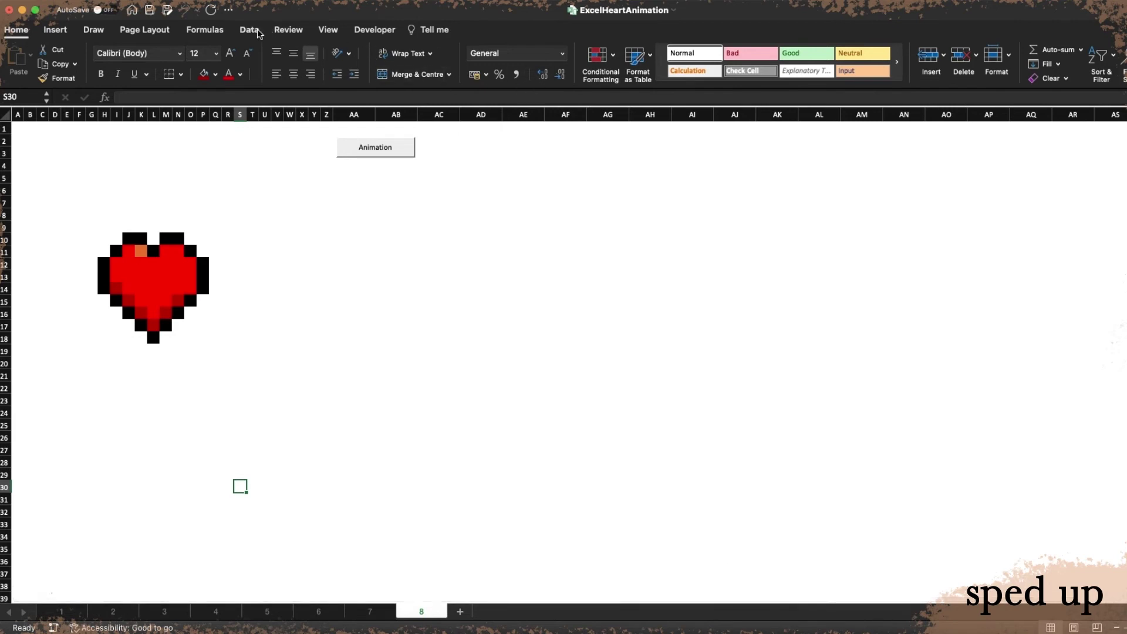
# Open the Visual Basic editor and insert empty lines inside Sub Animation().
pyautogui.click(374, 29)
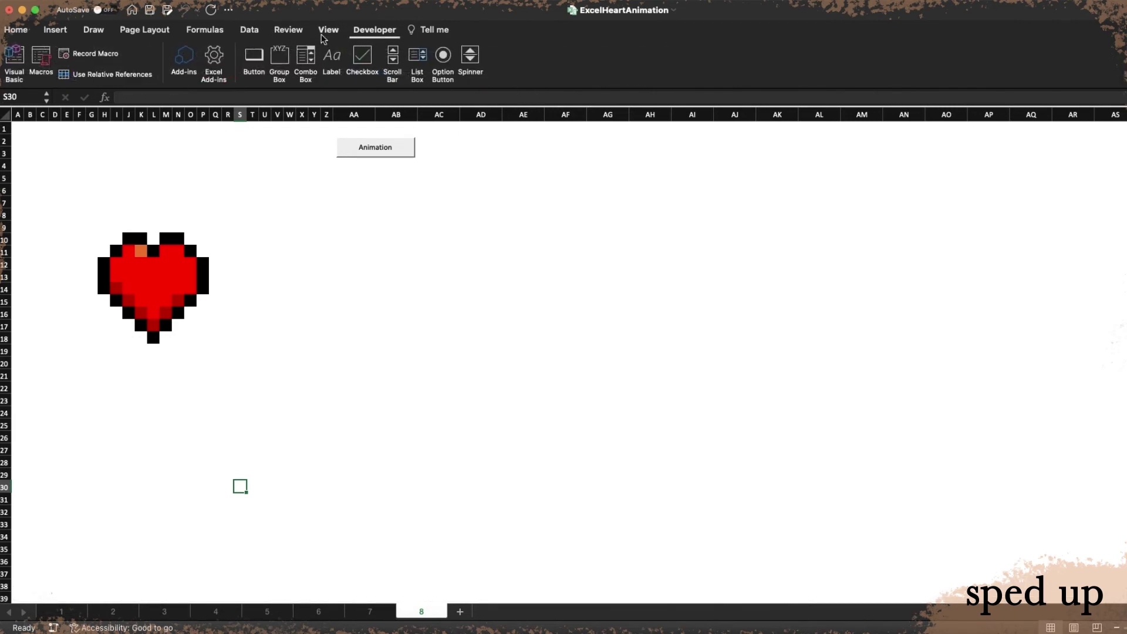
pyautogui.click(15, 63)
pyautogui.press('Return')
pyautogui.press('Return')
pyautogui.press('Up')
pyautogui.press('Up')
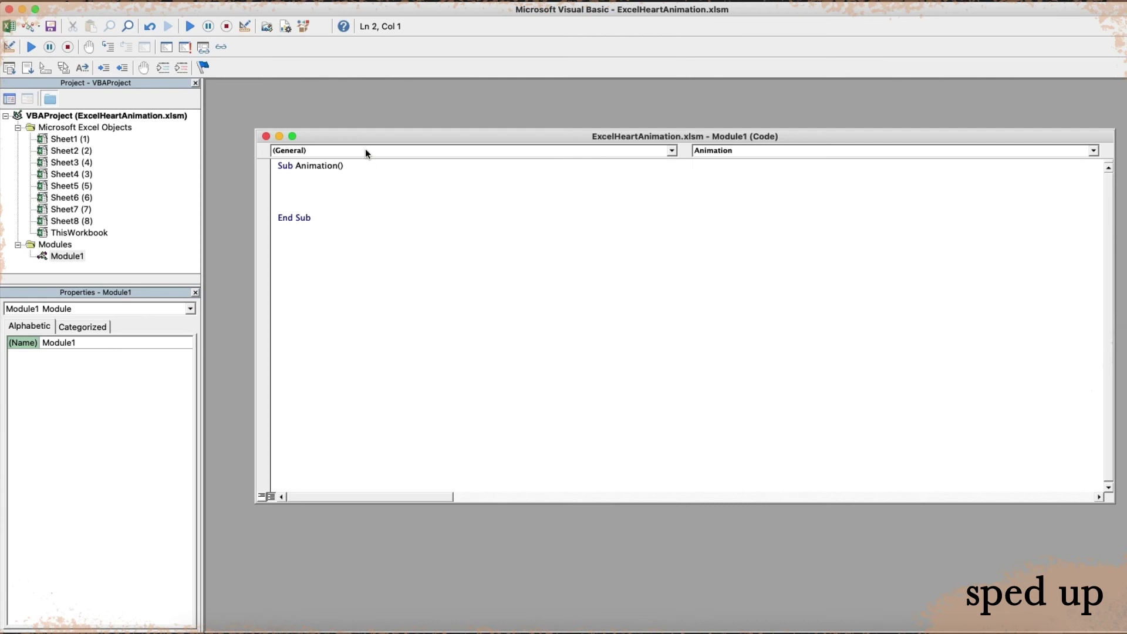
# Add the comment 'Loop 10 times and start the outer loop with For i = 1 To 10.
pyautogui.press('Tab')
pyautogui.write("'Loop 10 times")
pyautogui.press('Return')
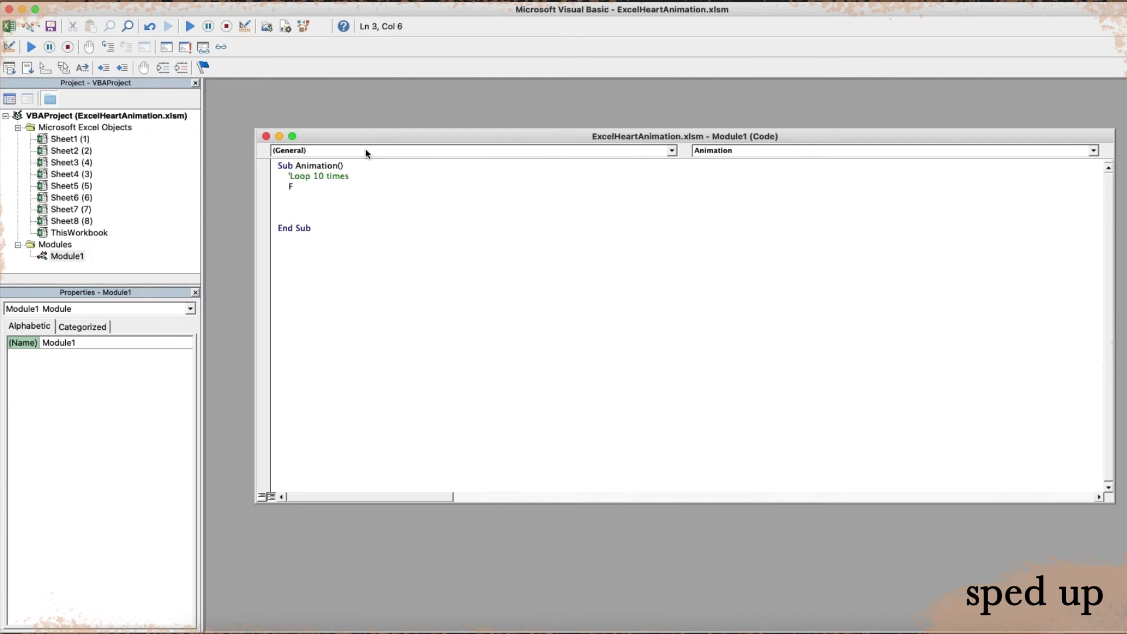
pyautogui.write('For i = 1 To 10')
pyautogui.press('Return')
# Inside the outer loop, add Sheets(1).Activate with the comment 'Show first sheet above it.
pyautogui.write('Sheets(1')
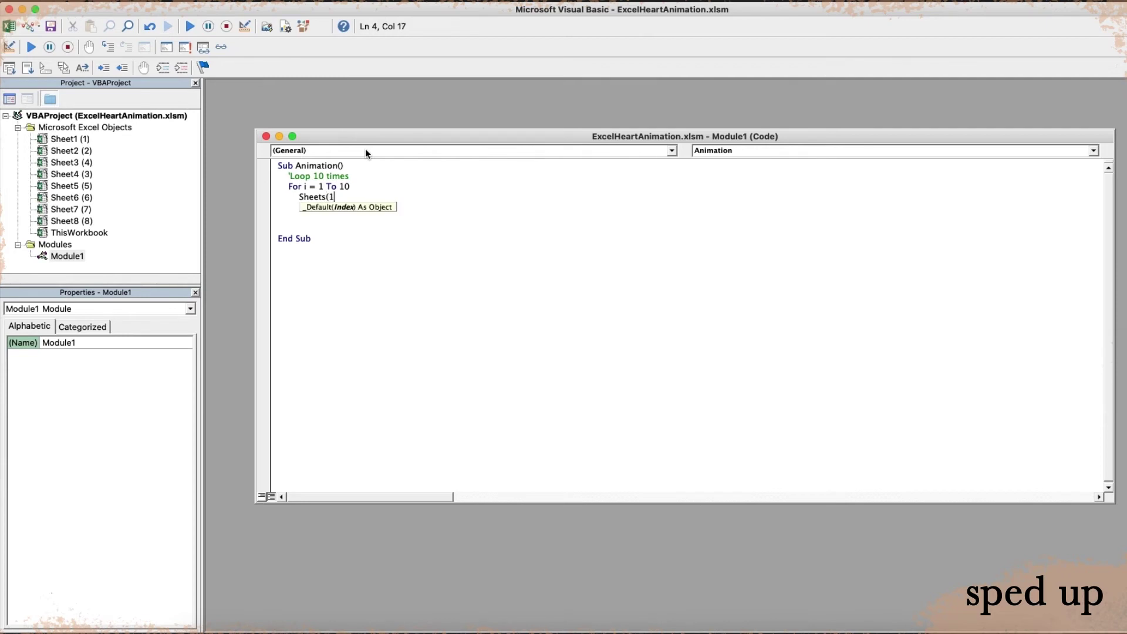
pyautogui.write(').Activate')
pyautogui.press('Home')
pyautogui.press('Return')
pyautogui.press('Up')
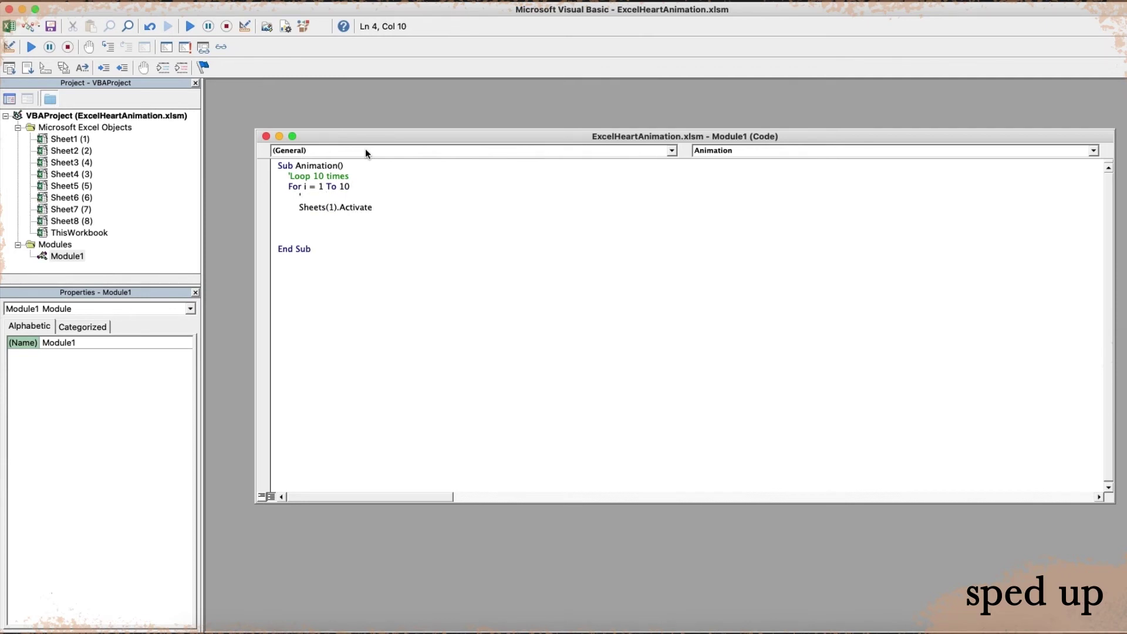
pyautogui.write("'Show first sheet")
pyautogui.press('Down')
pyautogui.press('End')
pyautogui.press('Return')
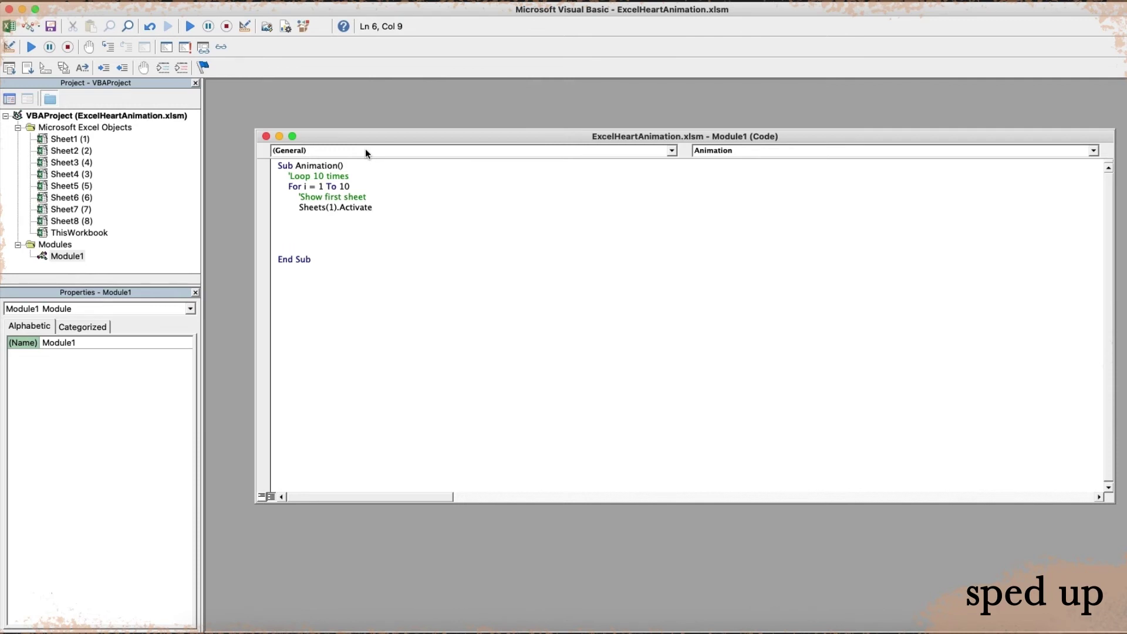
# Add the comment 'Iterate over all sheets and start the inner loop with For j = 1 To 7.
pyautogui.write("'Iterate over all sheets")
pyautogui.press('Return')
pyautogui.press('Tab')
pyautogui.write('For j')
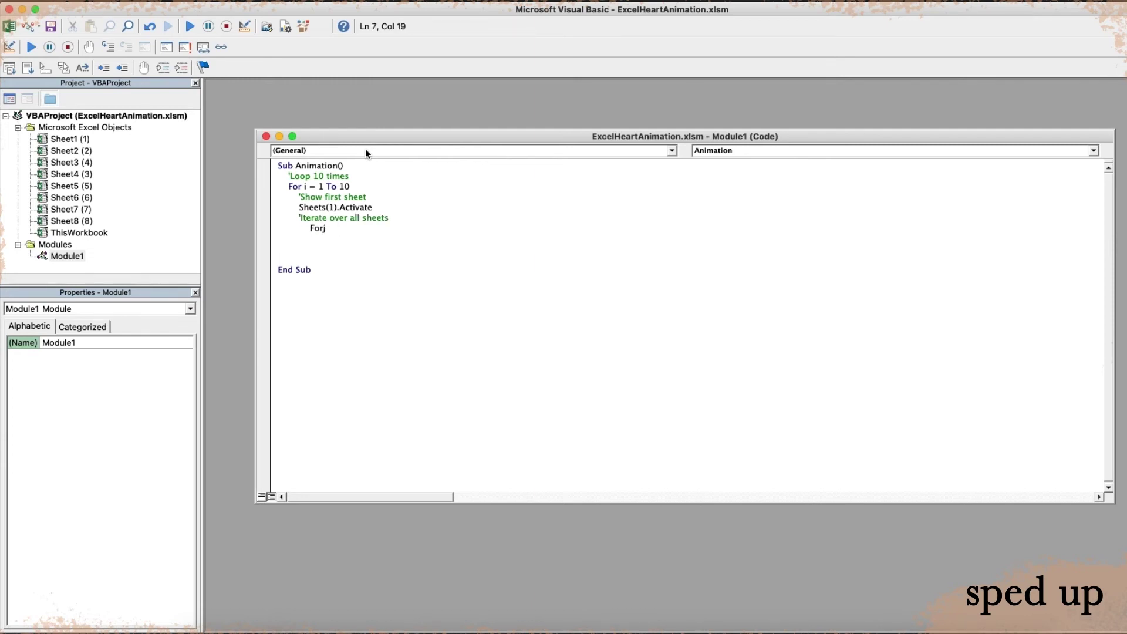
pyautogui.write(' = 1 To 7')
pyautogui.press('Return')
# Inside the inner loop, add the line Sheets(ActiveSheet.Index + 1).Activate.
pyautogui.press('Tab')
pyautogui.write('Sheets(Act')
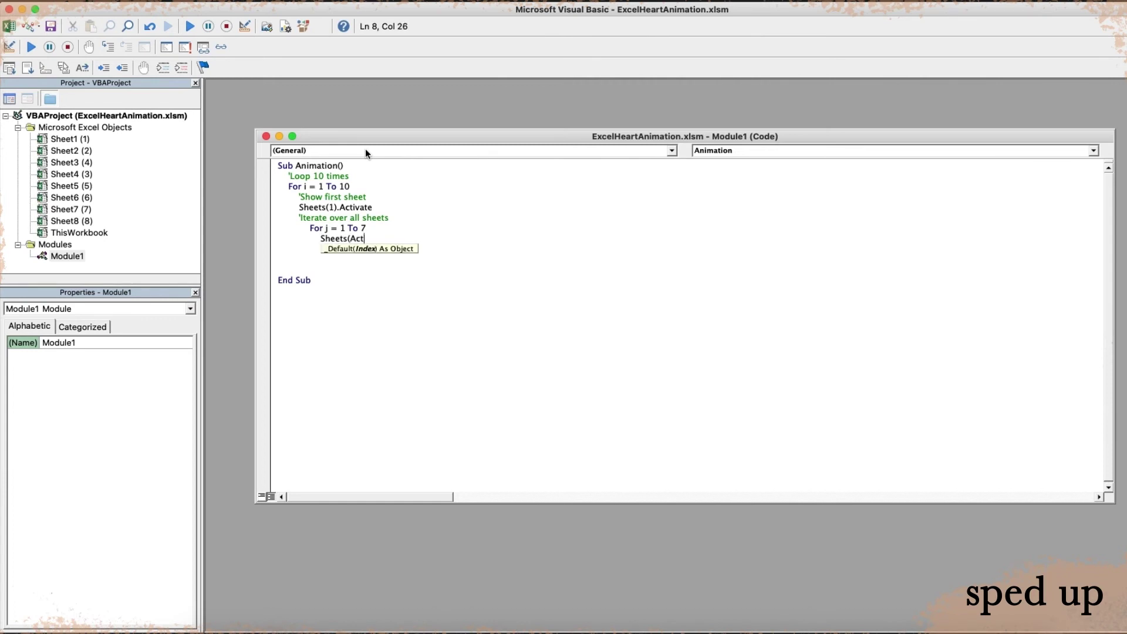
pyautogui.write('iveSheet.In')
pyautogui.write('dex + 1).Activate')
pyautogui.press('Return')
pyautogui.press('BackSpace')
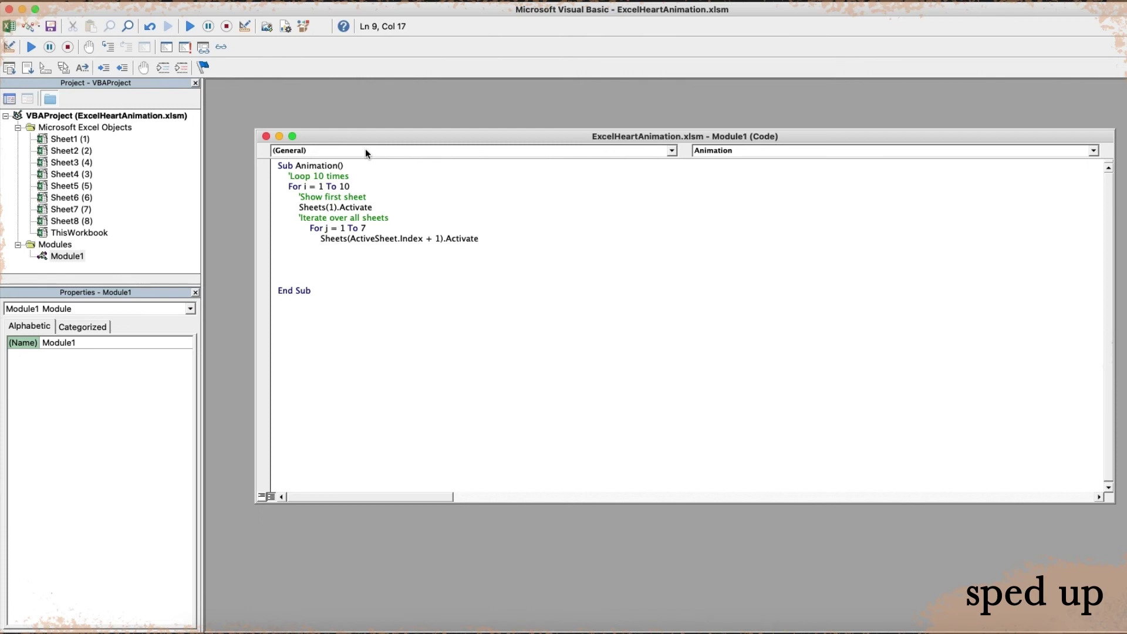
# Close the loops with Next j and Next i and remove the spare blank lines before End Sub.
pyautogui.write('Next j')
pyautogui.press('Down')
pyautogui.press('Tab')
pyautogui.write('Next i')
pyautogui.press('Down')
pyautogui.press('Delete')
pyautogui.press('BackSpace')
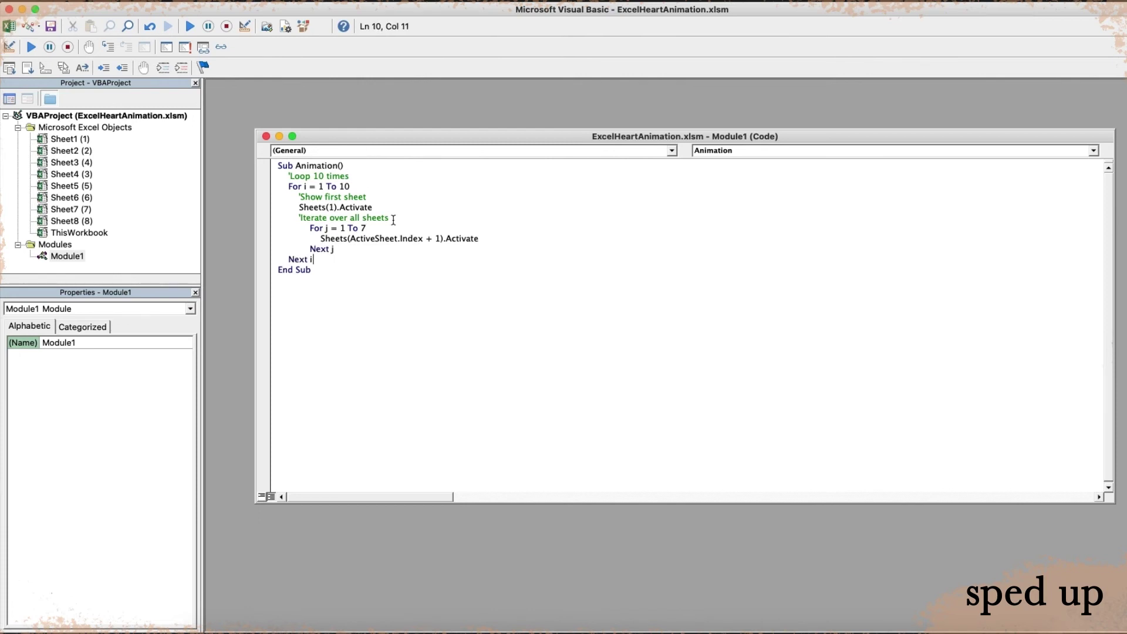
# Below End Sub, start a new function named Delay.
pyautogui.click(346, 270)
pyautogui.press('Return')
pyautogui.press('Return')
pyautogui.write('Function Delay')
pyautogui.press('Return')
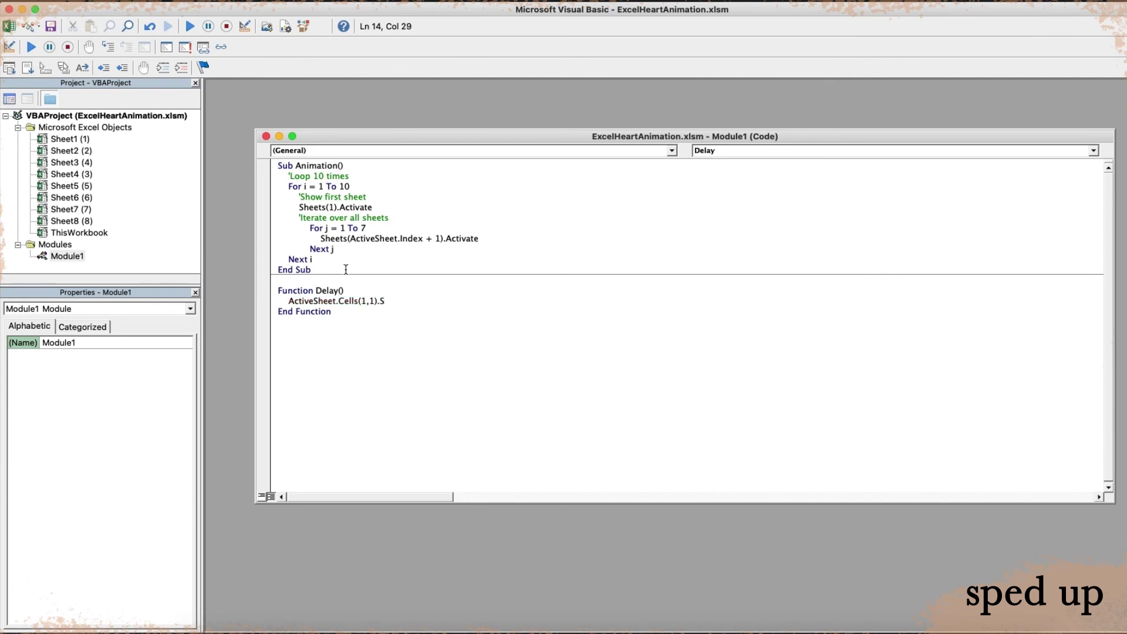
# In Delay, enter ActiveSheet.Cells(1, 1).Select with the comment 'Select A1 on each sheet to ensure consistency above it.
pyautogui.write('elect')
pyautogui.press('Home')
pyautogui.press('Return')
pyautogui.press('Up')
pyautogui.write("'Select alwaty")
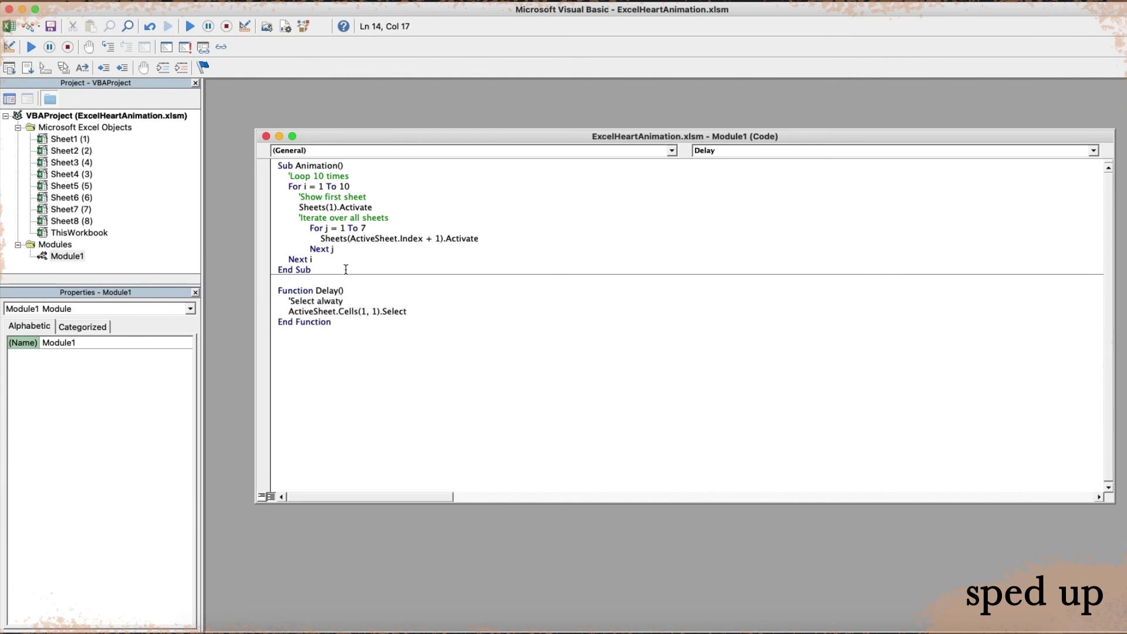
pyautogui.press('BackSpace')
pyautogui.press('BackSpace')
pyautogui.press('BackSpace')
pyautogui.press('BackSpace')
pyautogui.press('BackSpace')
pyautogui.press('BackSpace')
pyautogui.write('A1 on each sheet to m')
pyautogui.press('BackSpace')
pyautogui.write('ensure consistency')
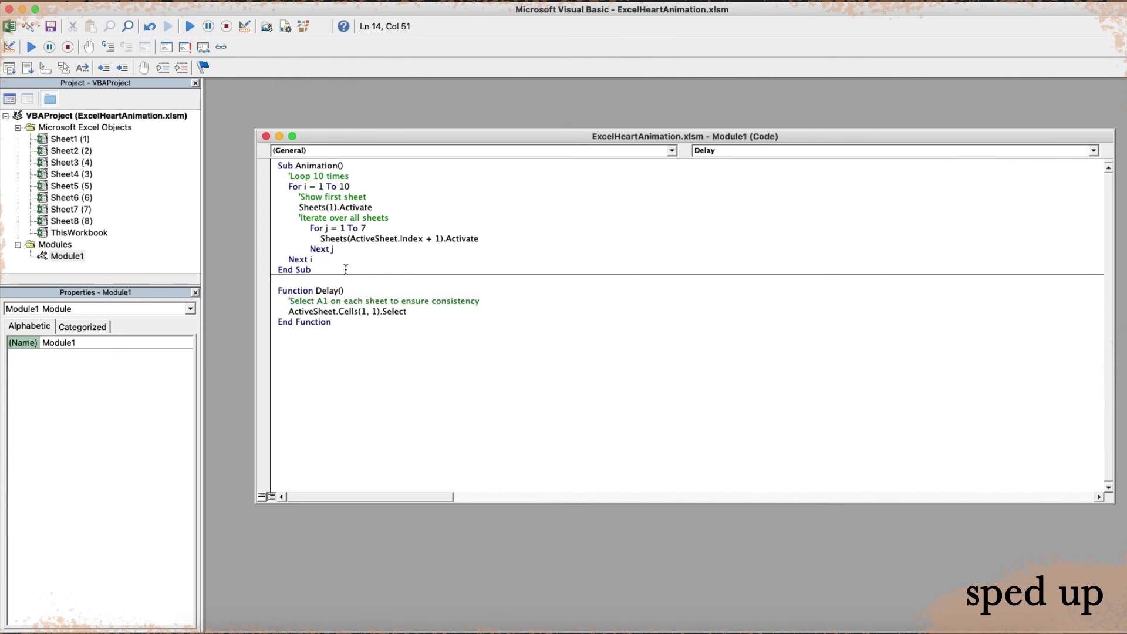
# Add the line Delay = Timer + 0.25 with the comment 'Current time +250ms above it.
pyautogui.press('Return')
pyautogui.write('Delay = Tim')
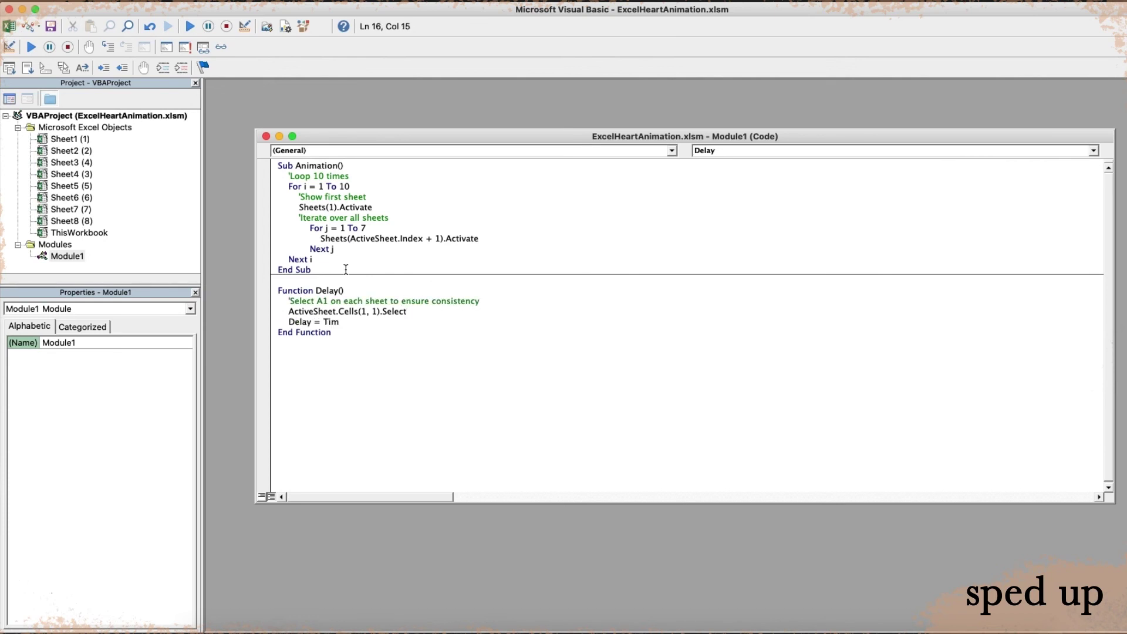
pyautogui.write('er + 0.25')
pyautogui.click(423, 314)
pyautogui.press('Return')
pyautogui.write("'Current time +250ms")
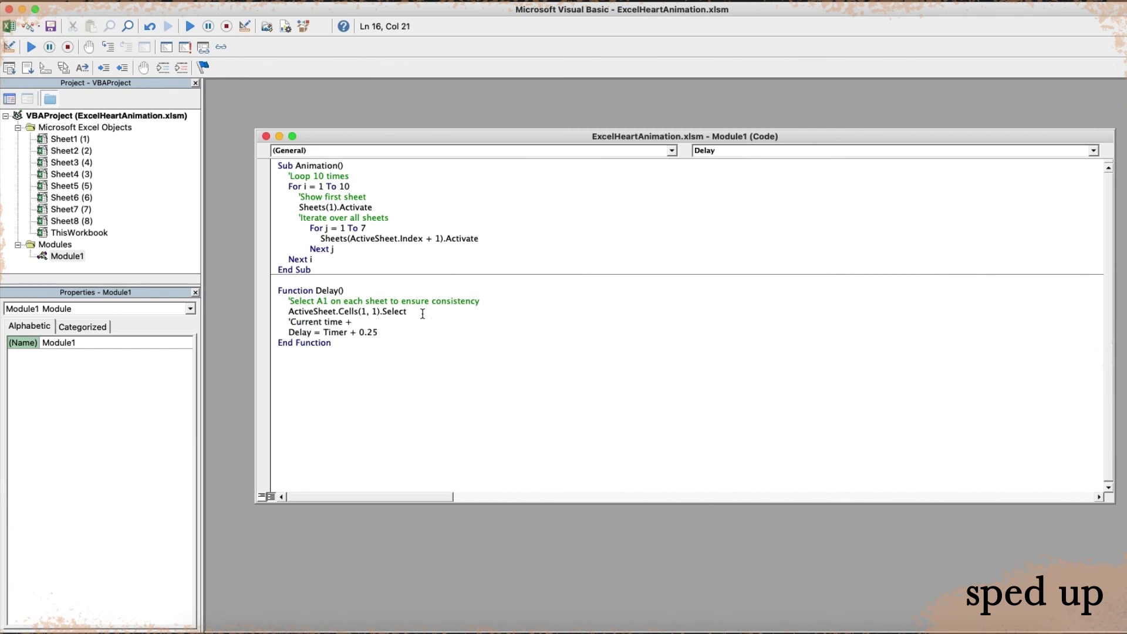
# Add the line While Timer < Delay: DoEvents: Wend below the Delay = Timer + 0.25 line.
pyautogui.press('Left')
pyautogui.press('Left')
pyautogui.press('Left')
pyautogui.press('Left')
pyautogui.press('Left')
pyautogui.click(399, 332)
pyautogui.press('Return')
pyautogui.write('While Timer < Del')
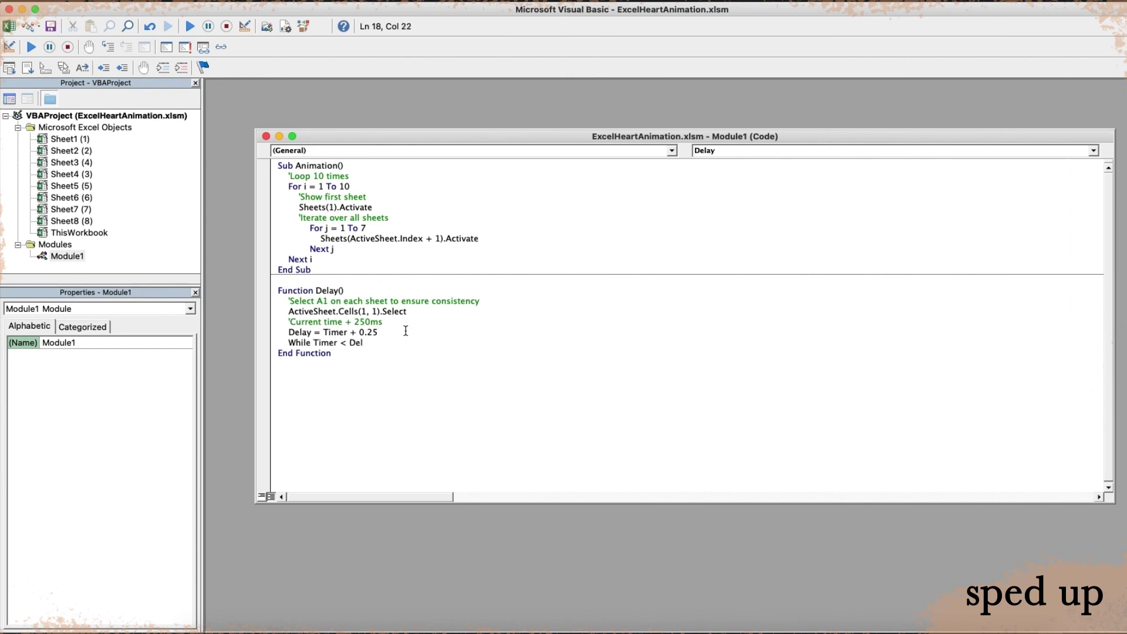
pyautogui.write('ay : DoEvents: Wend')
# Insert the comment 'The actual waiting above the While line in the Delay function.
pyautogui.click(405, 330)
pyautogui.press('Return')
pyautogui.write("'")
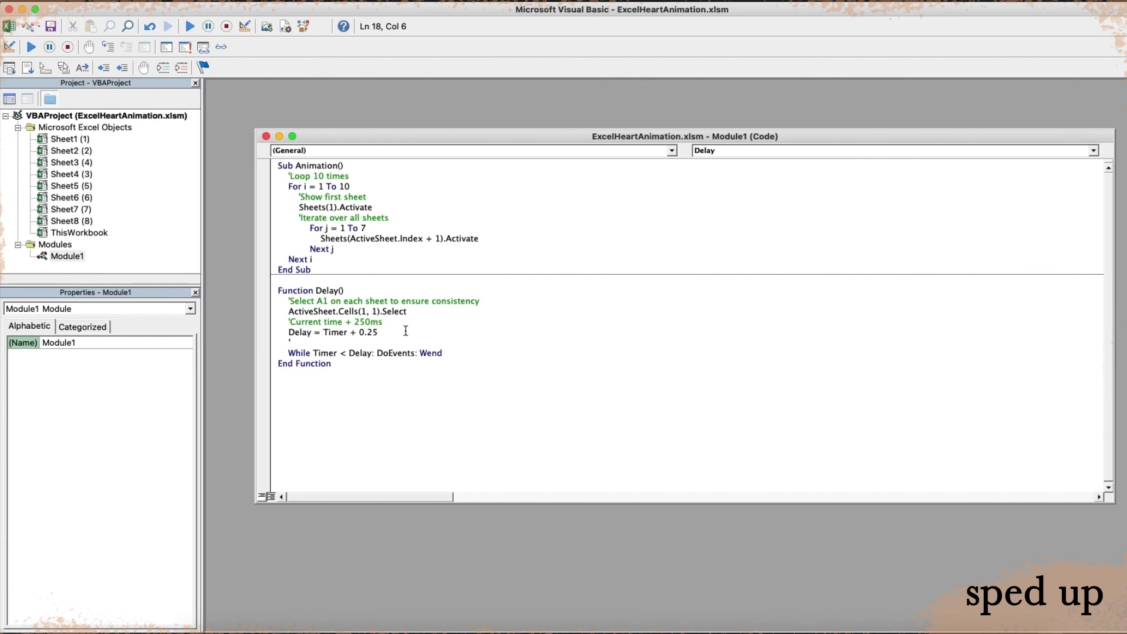
pyautogui.write('The waiting')
pyautogui.press('Left')
pyautogui.press('Left')
pyautogui.press('Left')
pyautogui.press('Left')
pyautogui.press('Left')
pyautogui.press('Left')
pyautogui.press('Left')
pyautogui.write('actual')
pyautogui.click(397, 370)
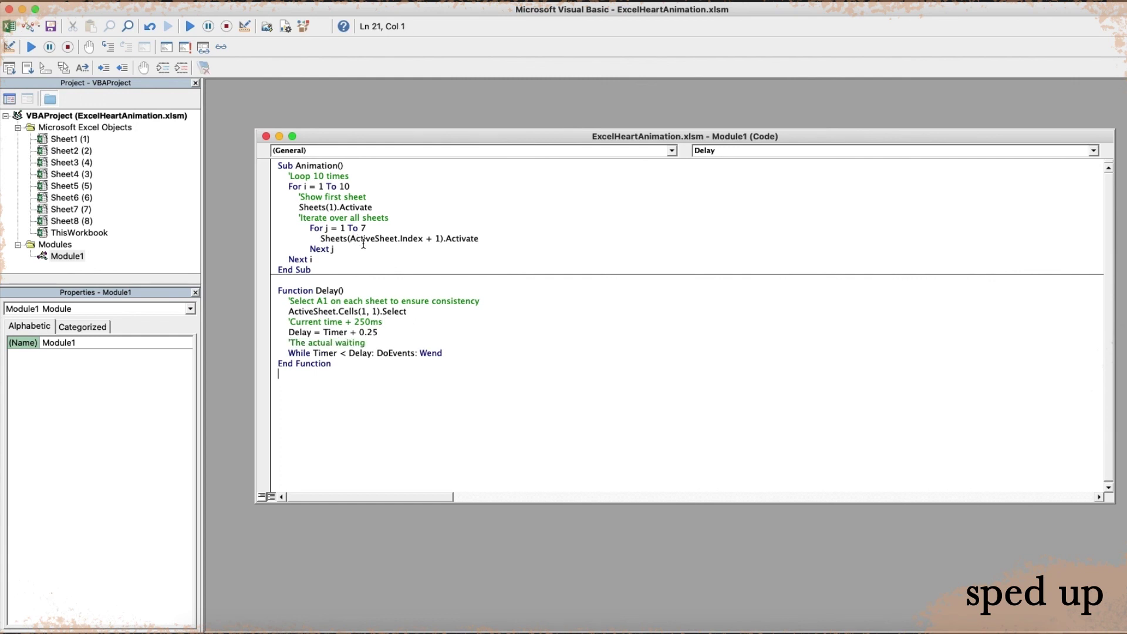
# In Animation, call Delay after Sheets(1).Activate and again after Sheets(ActiveSheet.Index + 1).Activate inside the inner loop.
pyautogui.click(383, 207)
pyautogui.press('Return')
pyautogui.write('Delay')
pyautogui.click(490, 249)
pyautogui.press('Return')
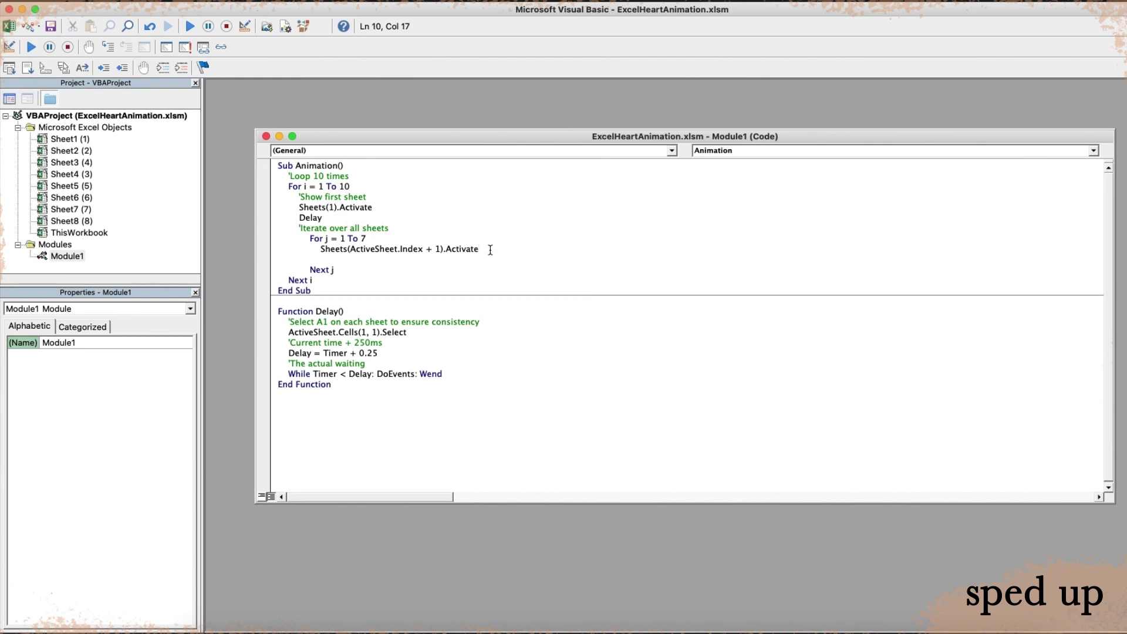
pyautogui.write('Delay')
pyautogui.click(430, 216)
# Switch back to the Excel workbook and run the Animation macro from the frame sheet.
pyautogui.hotkey('alt', 'F11')
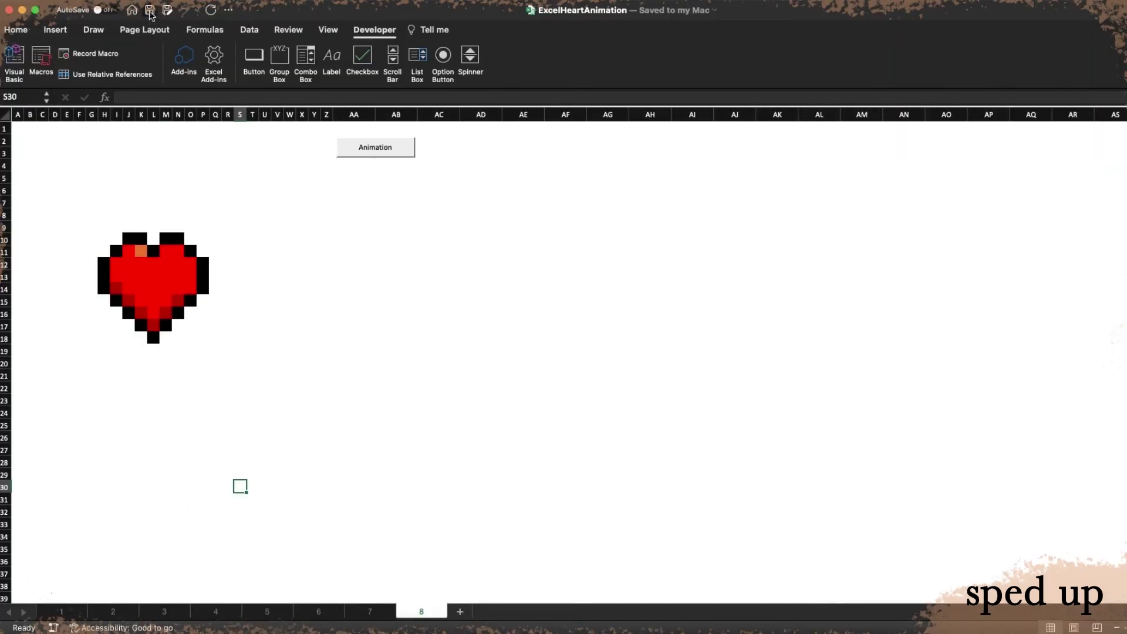
pyautogui.click(385, 157)
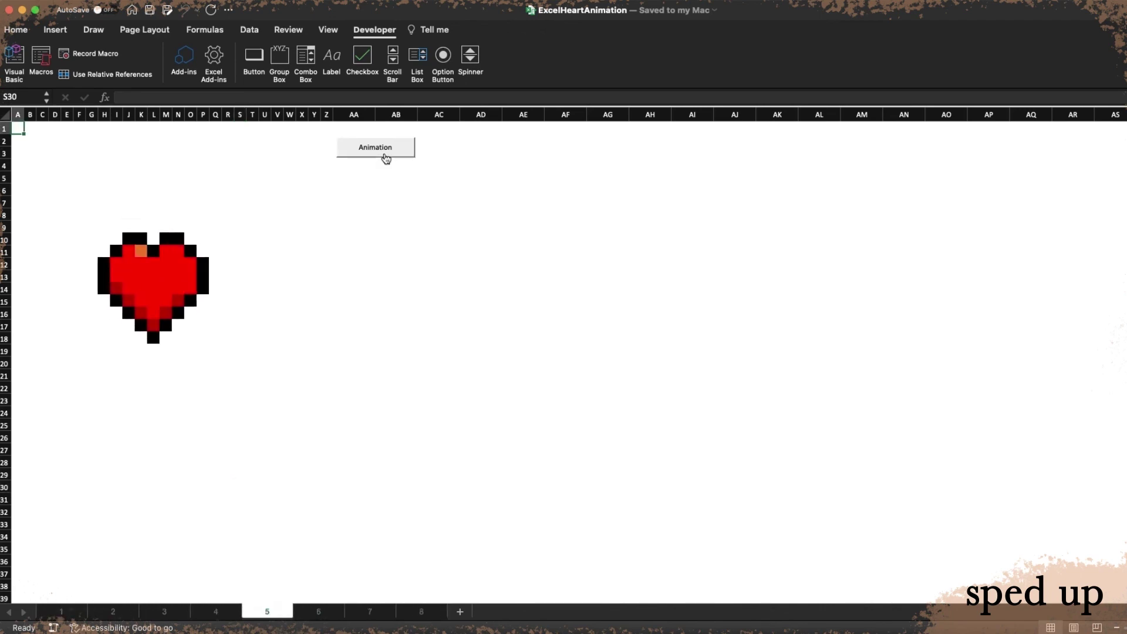